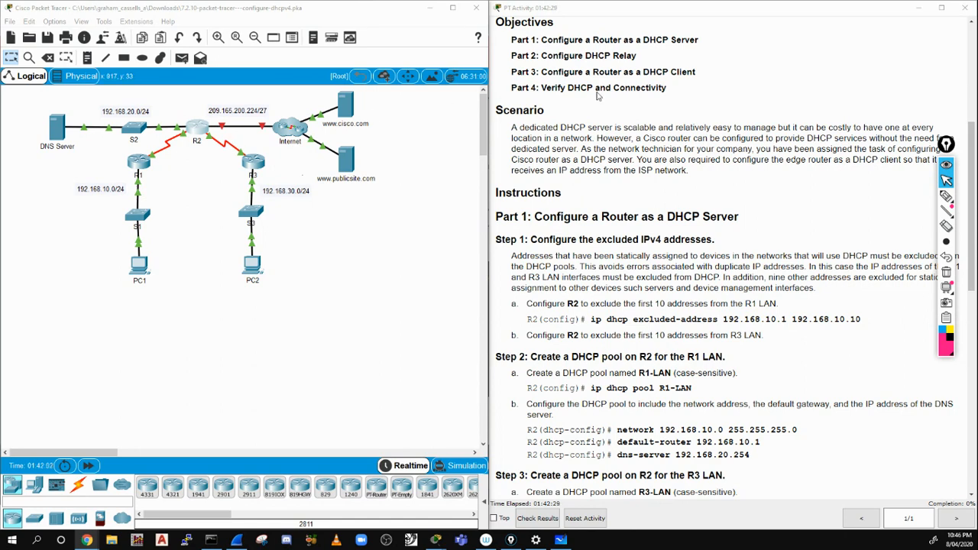
Step: Open router R2's command line and examine its existing interface configuration against the addressing table
scroll(613, 110, "up", 2)
scroll(613, 110, "up", 2)
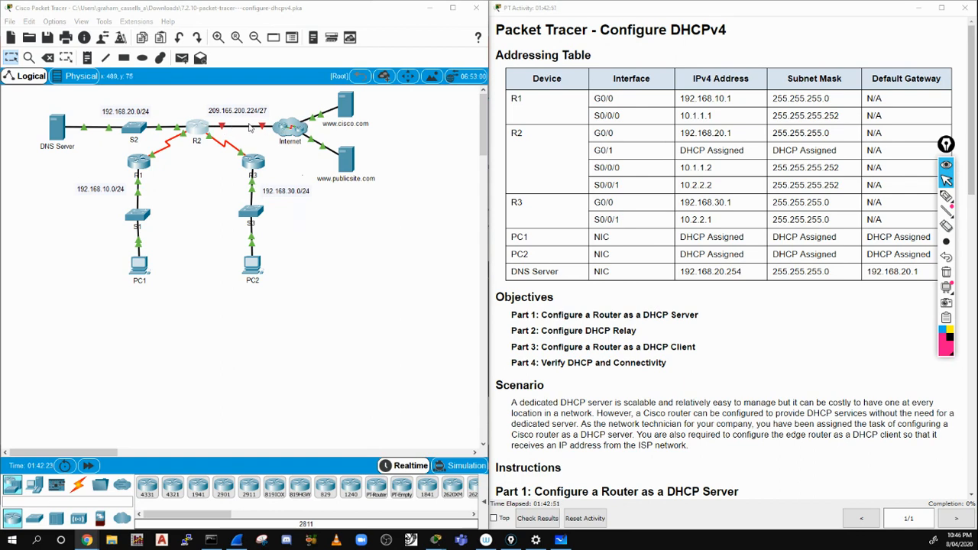
left_click(201, 130)
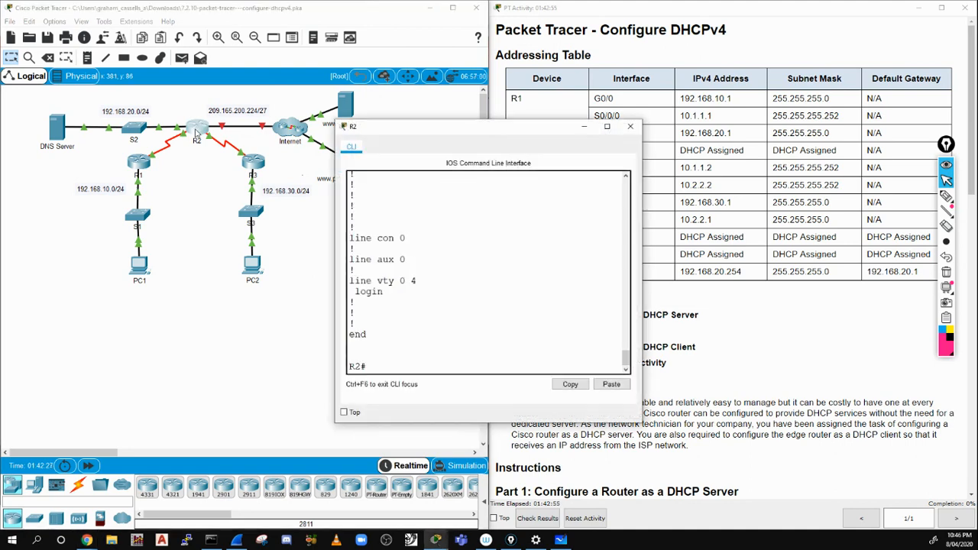
scroll(410, 242, "up", 15)
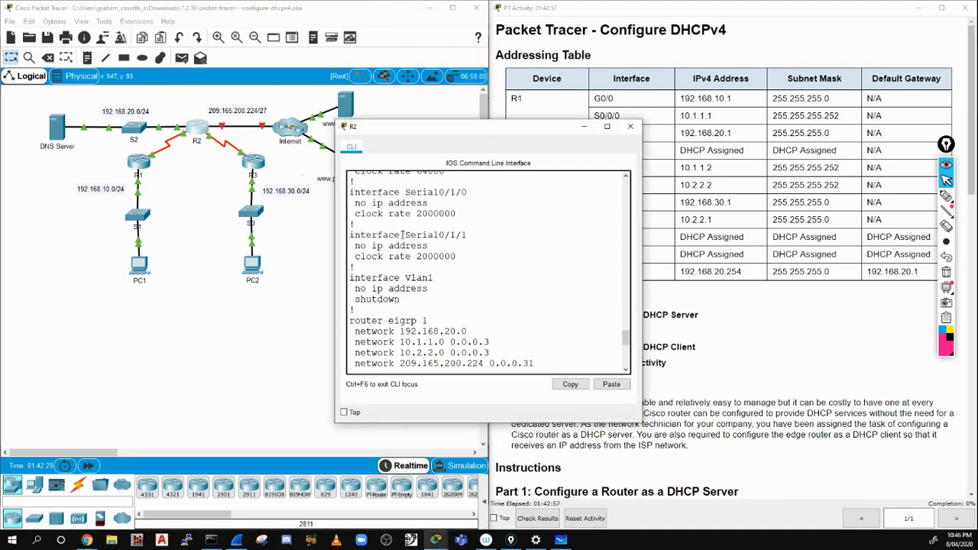
scroll(403, 235, "up", 2)
scroll(401, 238, "down", 7)
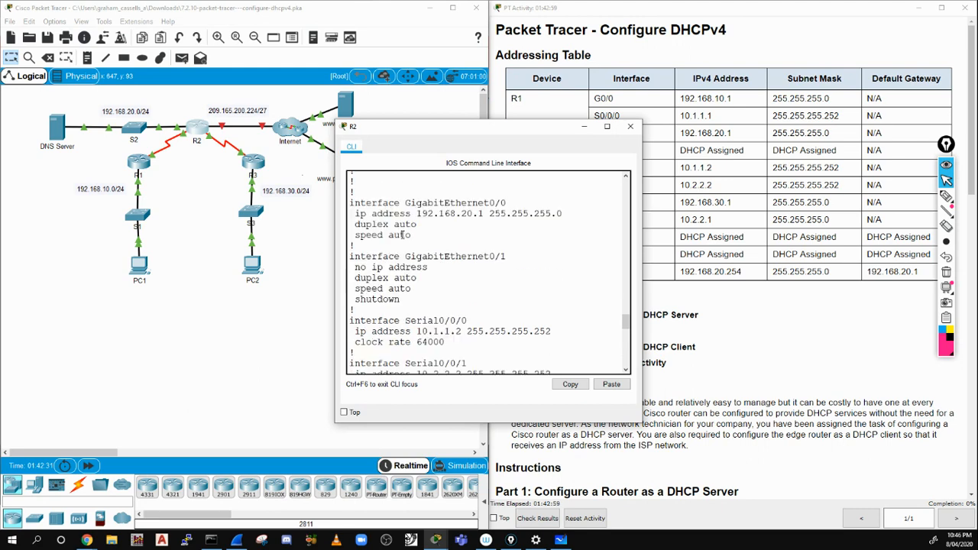
scroll(401, 238, "down", 8)
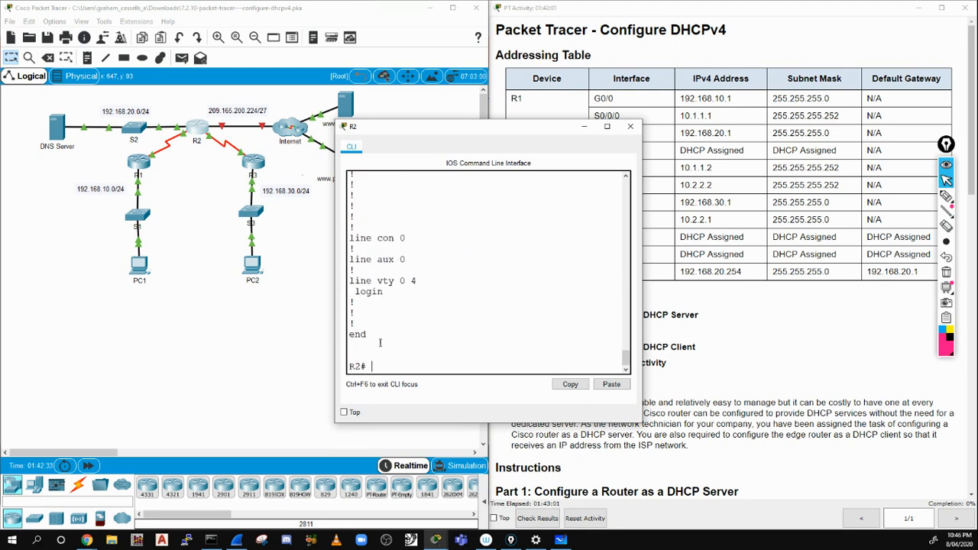
left_click_drag(416, 126, 208, 167)
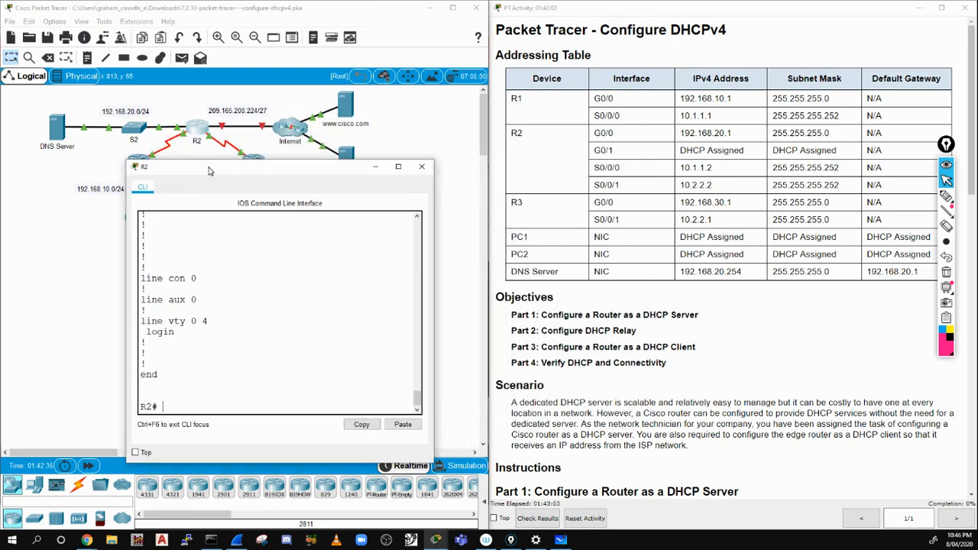
Step: Consult the Part 1 instructions on excluded addresses and enter global configuration mode on R2
scroll(552, 219, "down", 12)
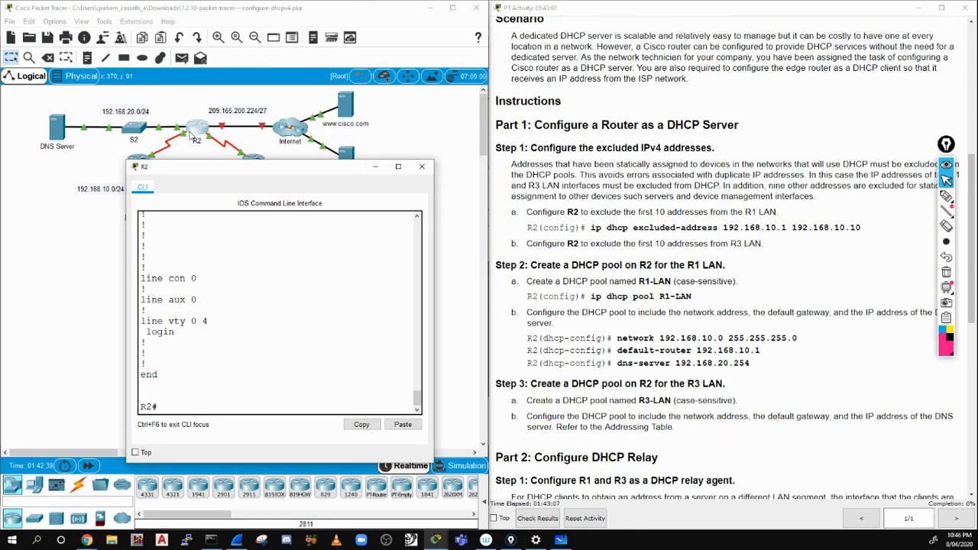
left_click_drag(591, 227, 872, 228)
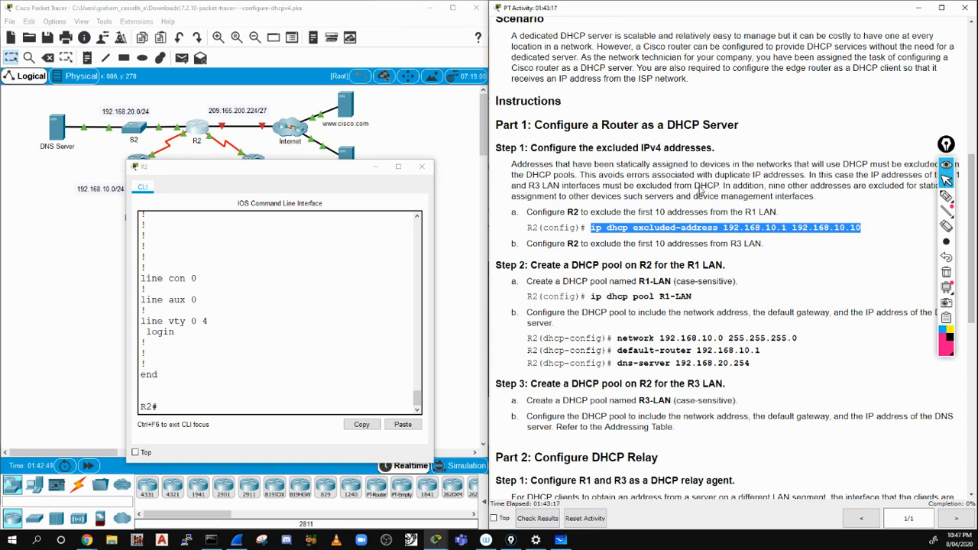
left_click_drag(322, 172, 363, 174)
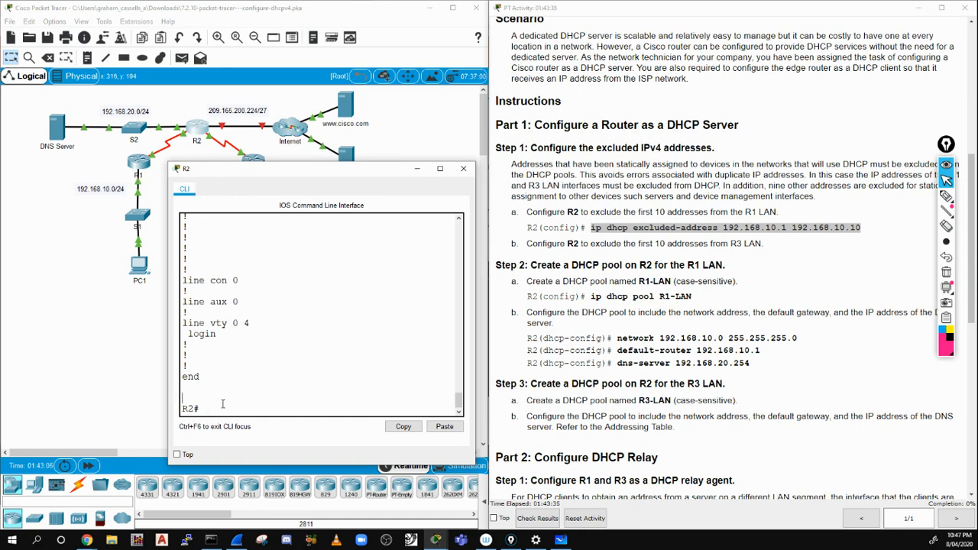
key("Return")
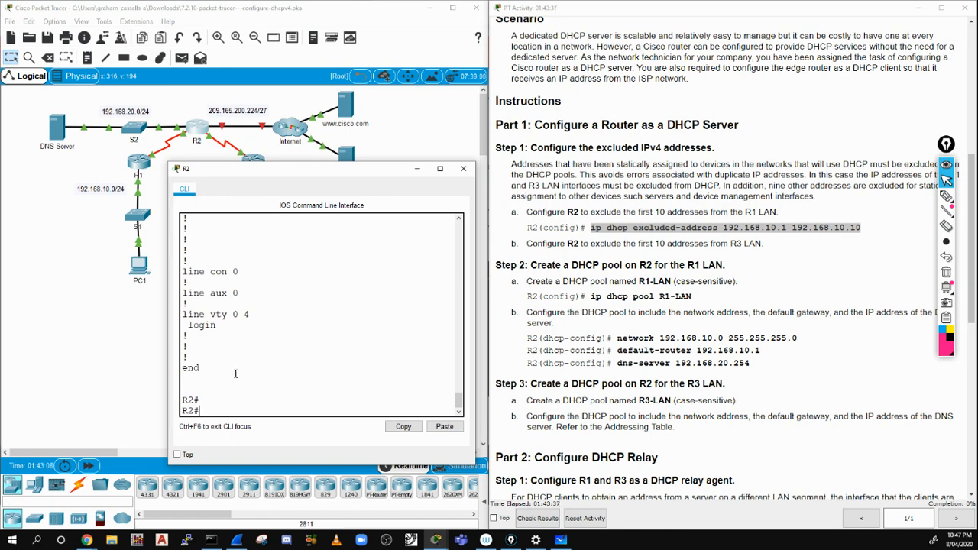
left_click_drag(277, 165, 283, 146)
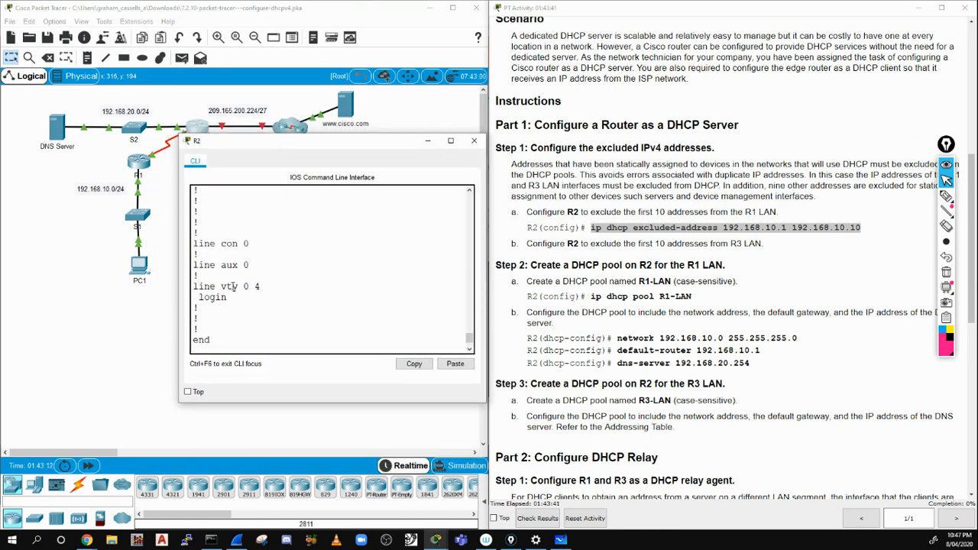
key("Return")
key("Return")
key("Return")
type("config t")
key("Return")
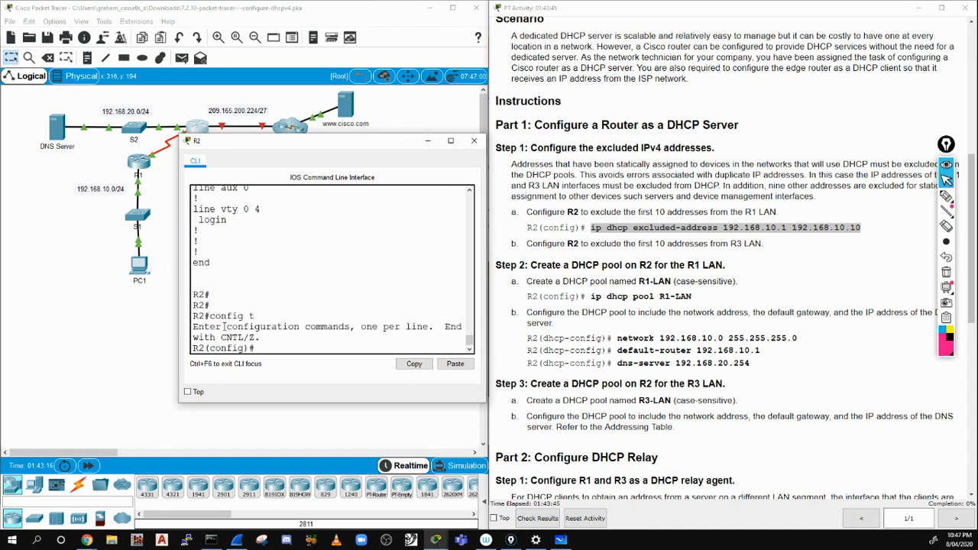
Step: Exclude the addresses 192.168.10.1 through 192.168.10.10 from DHCP assignment on R2
type("ip dhcp ex")
key("Tab")
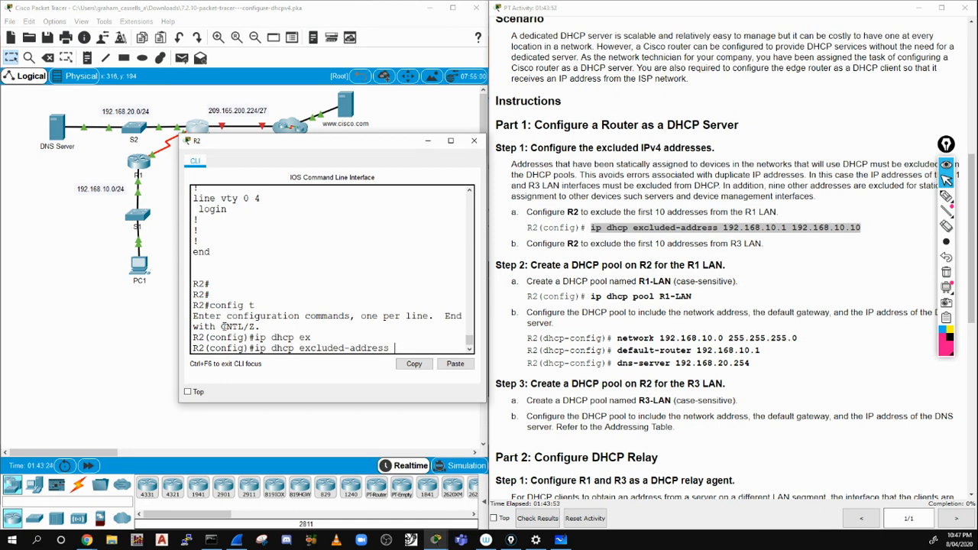
type("192.168.10.1")
left_click_drag(179, 247, 84, 261)
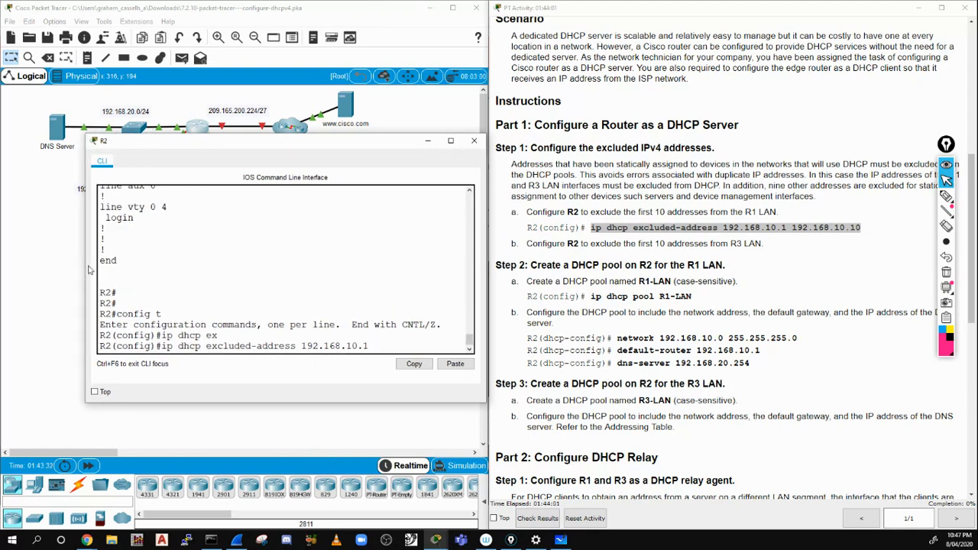
type("192.168.10.10")
key("Return")
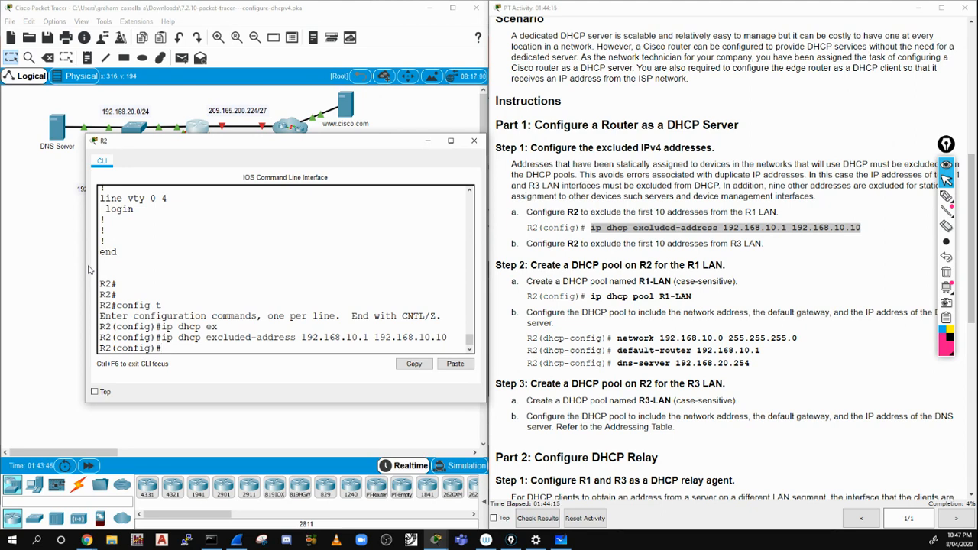
Step: Create a DHCP pool named R1-LAN on R2
type("ip dh")
key("Tab")
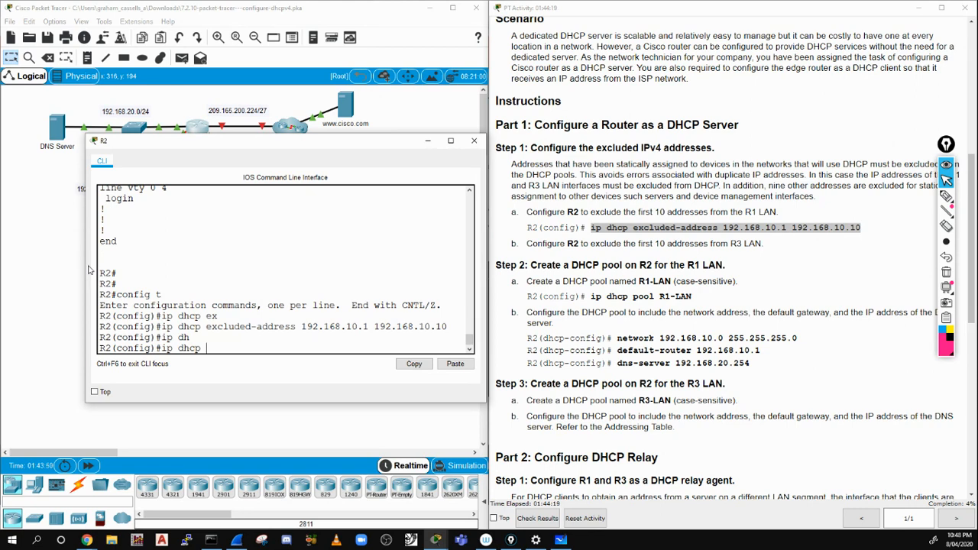
type("po")
key("Tab")
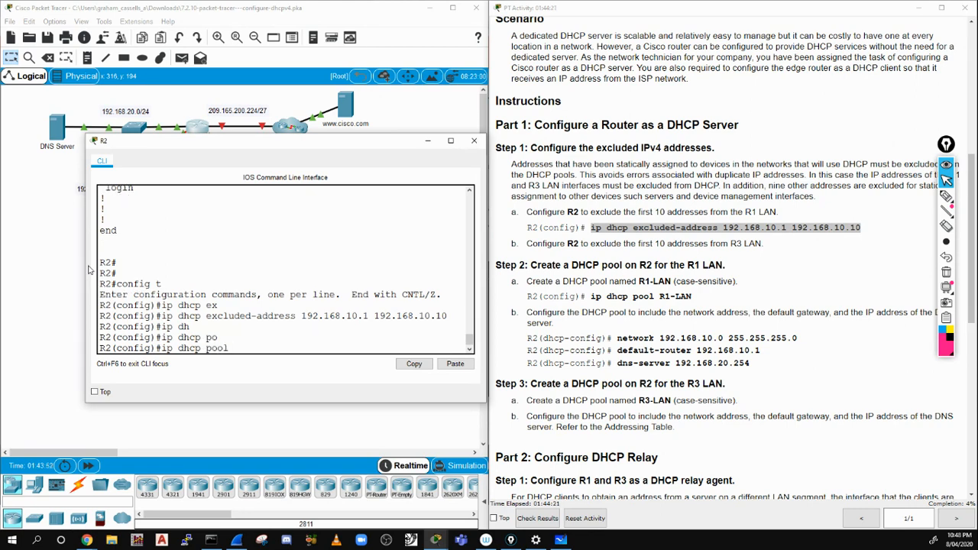
type("R1-LAN")
key("Return")
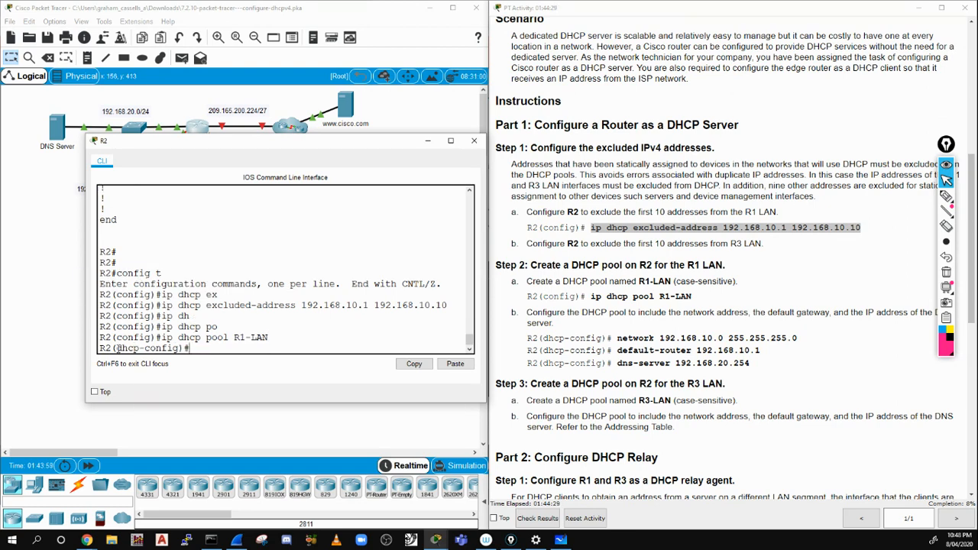
Step: Show the help listing of commands available in R2's DHCP pool configuration mode
left_click_drag(118, 347, 190, 348)
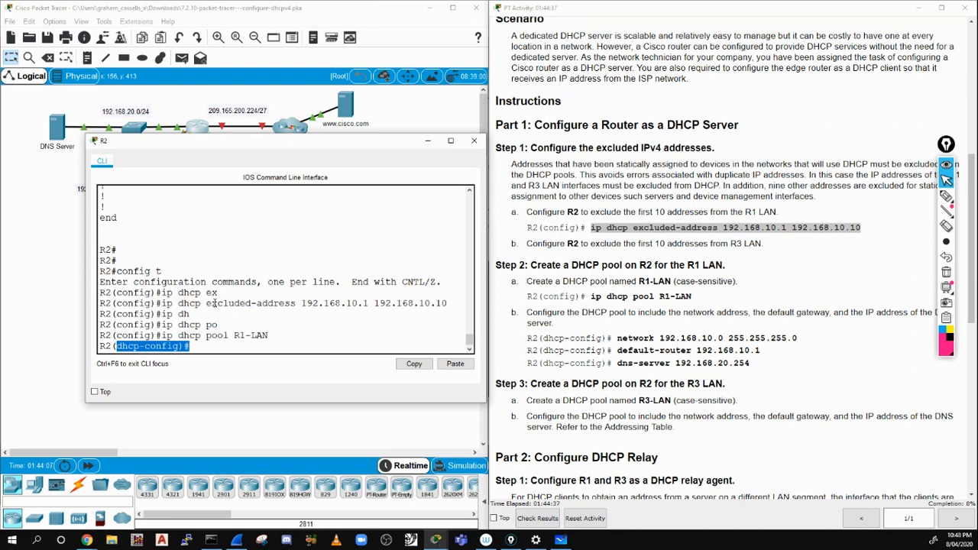
left_click(200, 345)
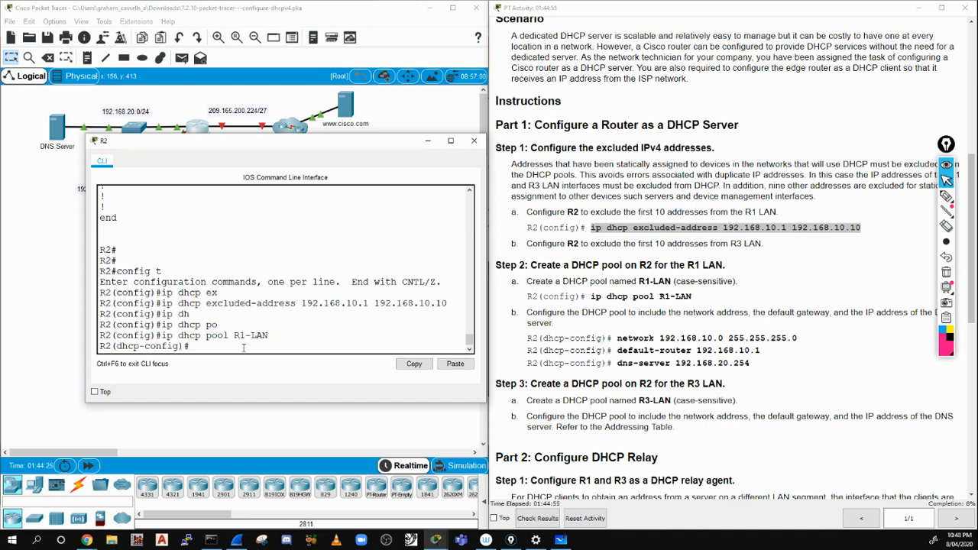
type("?")
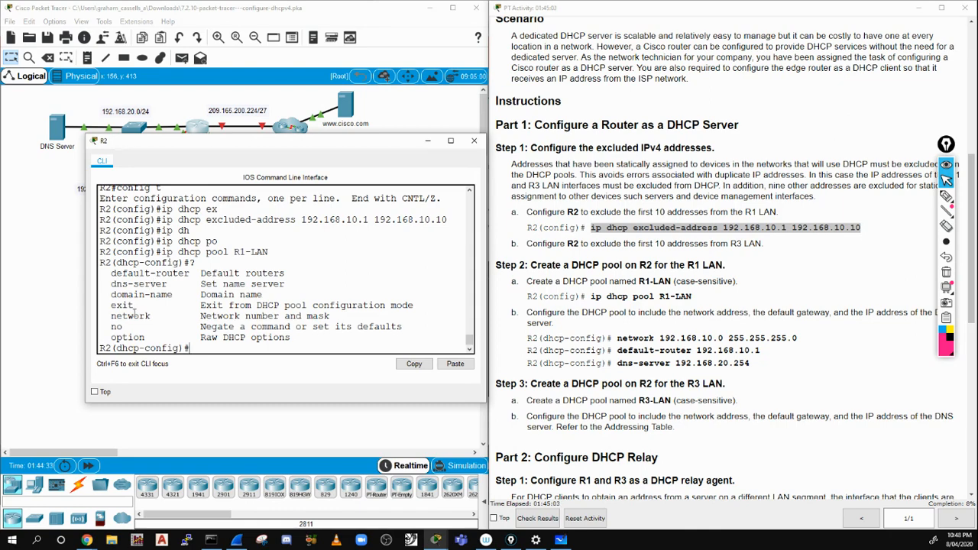
left_click_drag(214, 146, 279, 184)
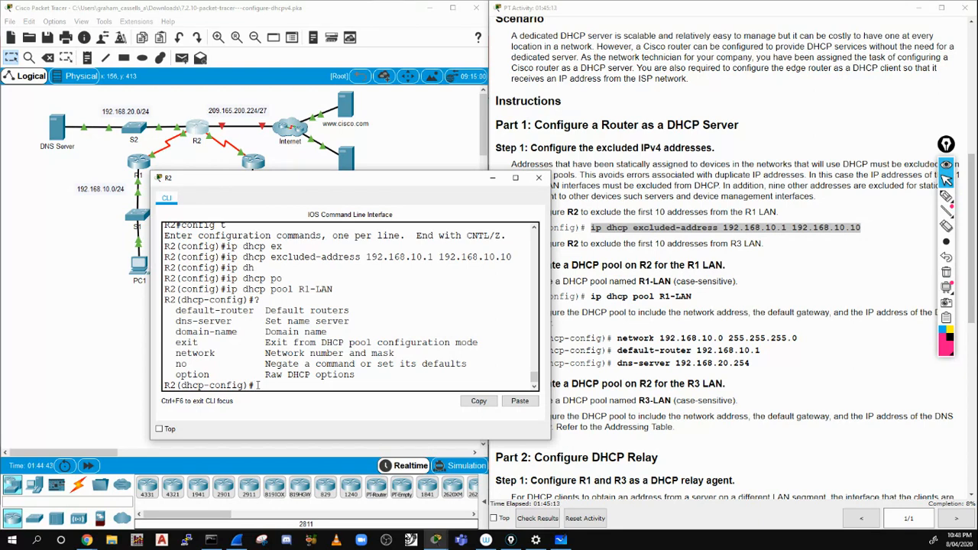
Step: Set the R1-LAN pool's network to 192.168.10.0 with subnet mask 255.255.255.0
type("net")
key("Tab")
type("192")
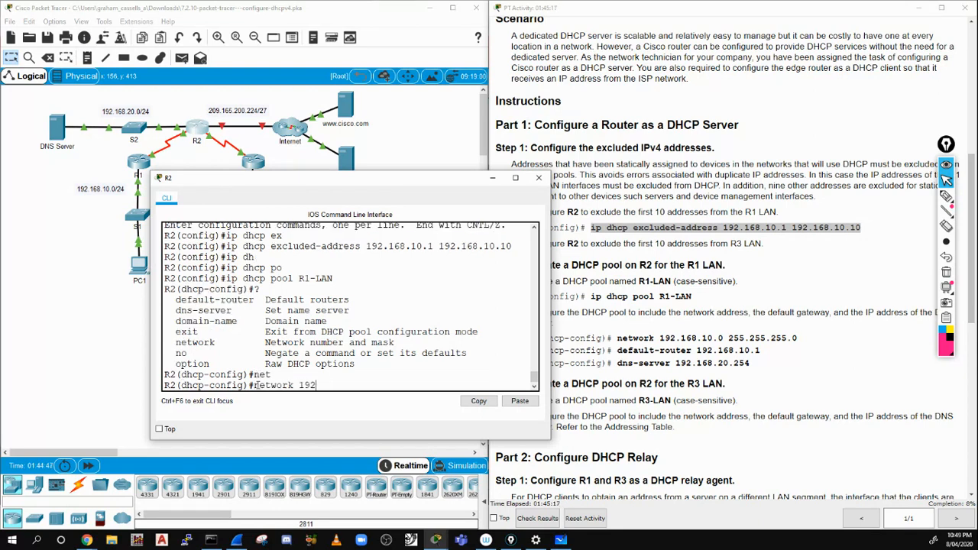
type(".168.")
type("10.0 255.255.255.0")
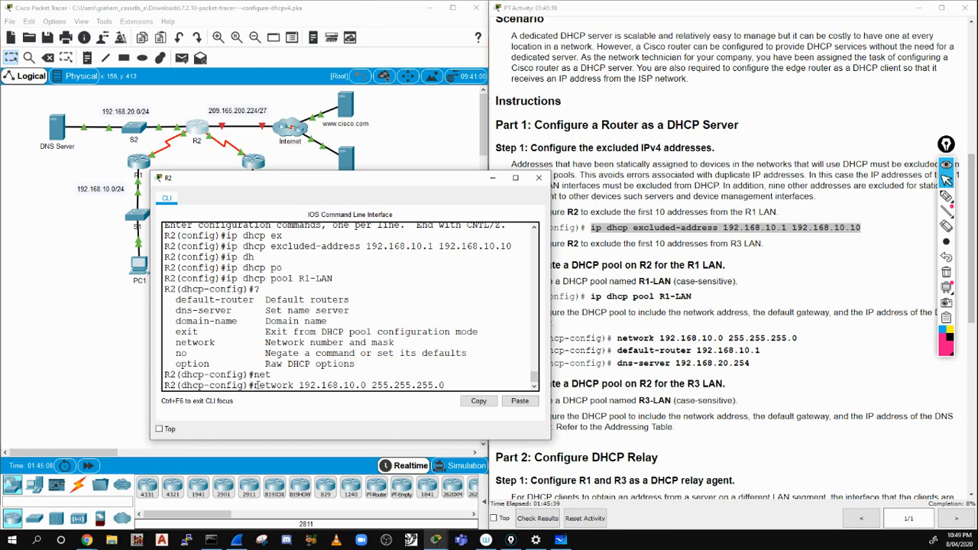
key("Return")
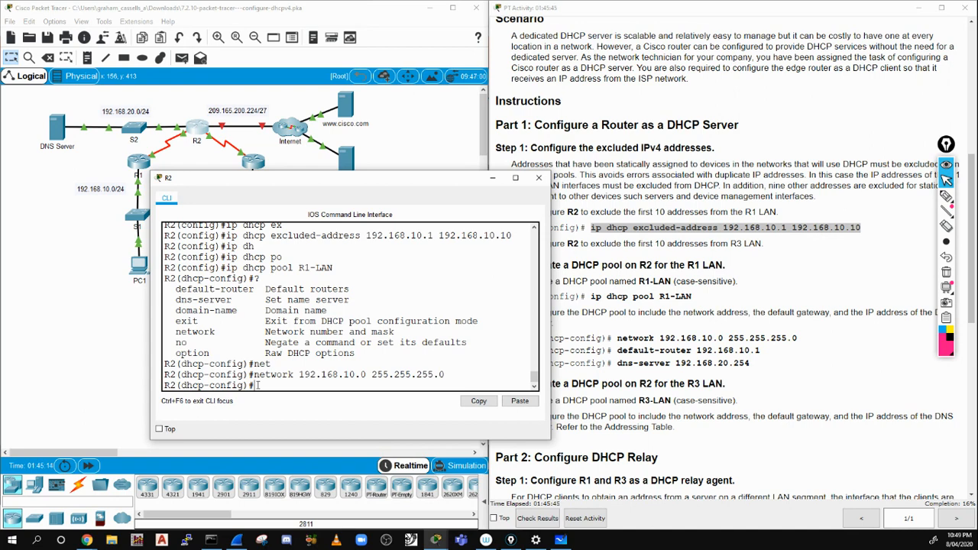
Step: Set the R1-LAN pool's default router to 192.168.10.1
type("de")
type("f")
key("Tab")
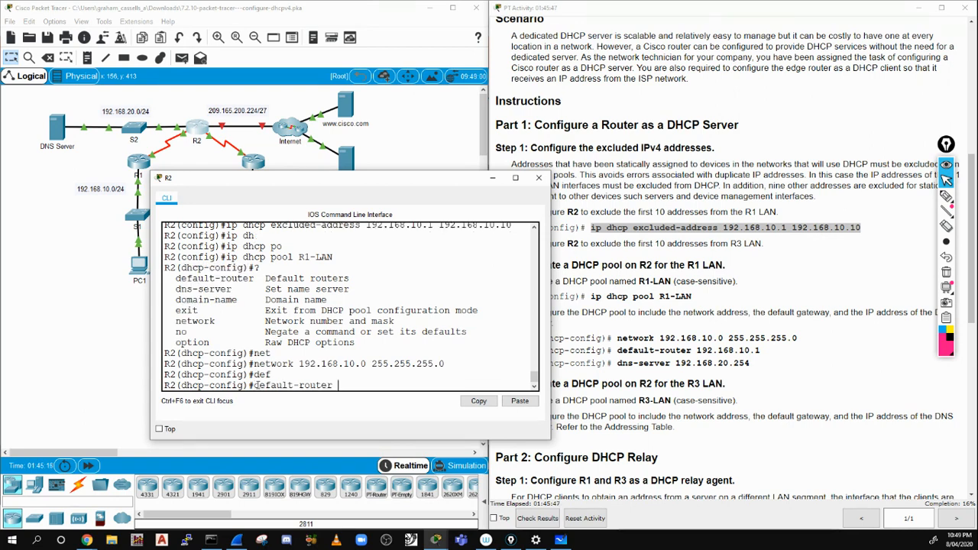
type("192.16")
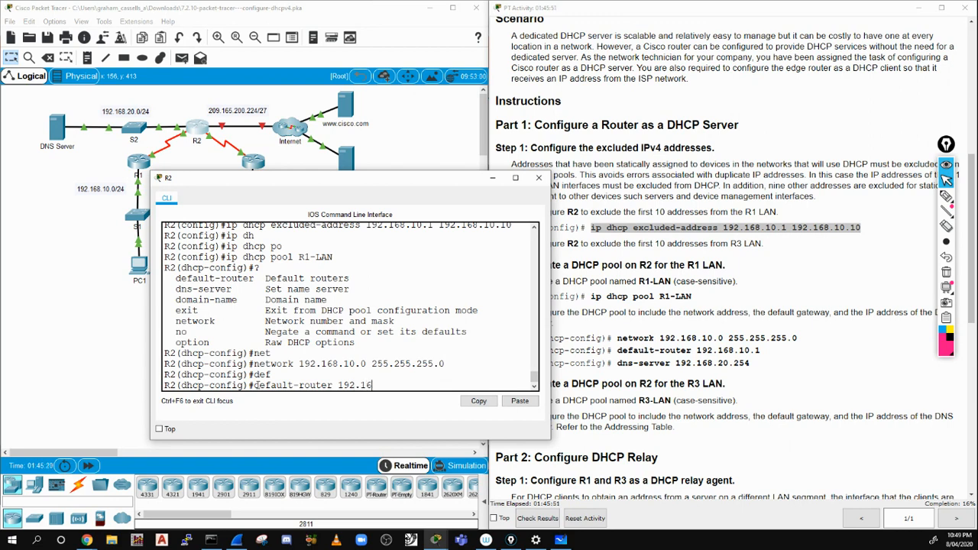
type("8.10.1")
left_click_drag(282, 386, 406, 386)
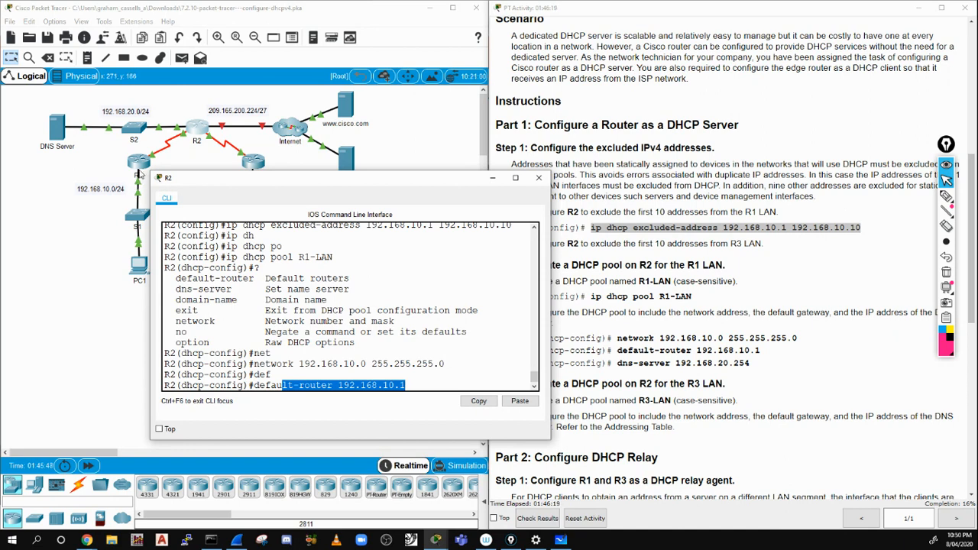
left_click(409, 386)
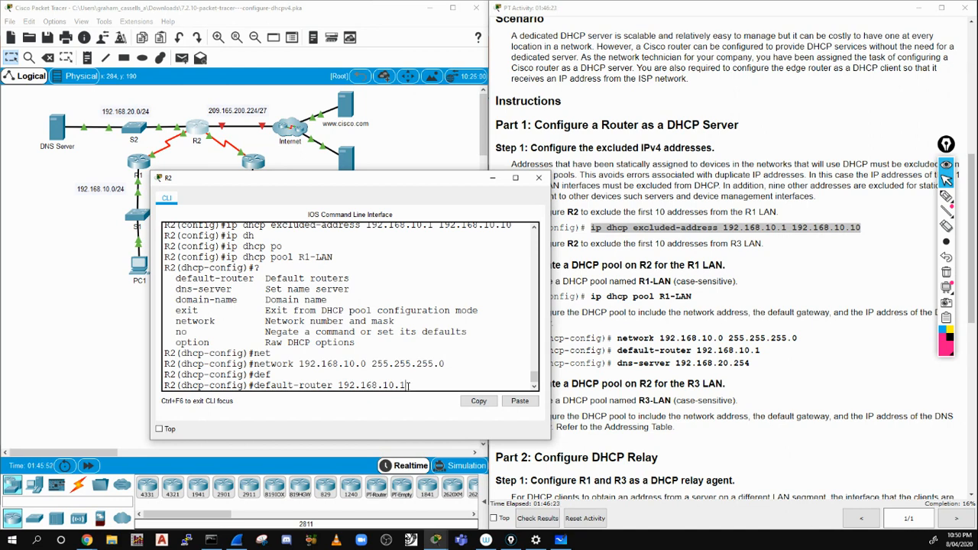
key("Return")
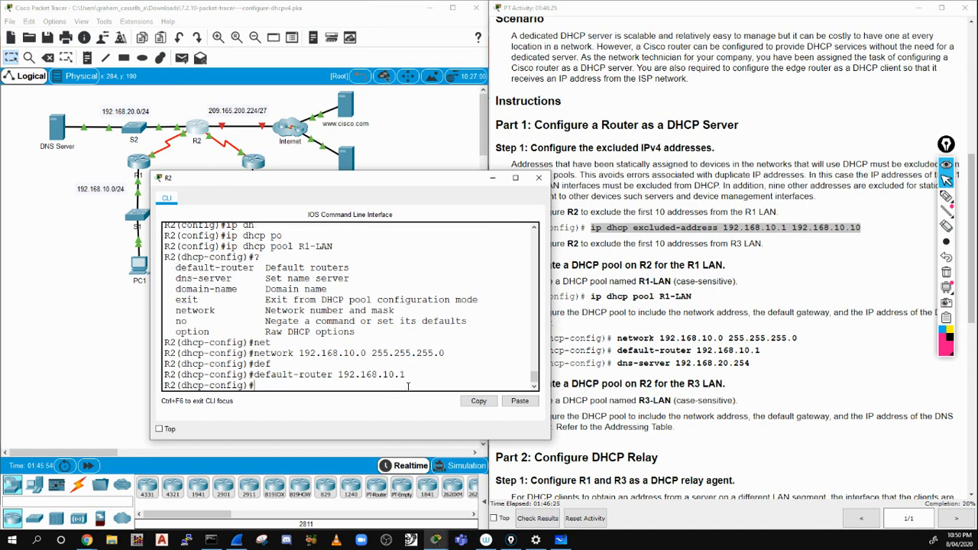
Step: Set the R1-LAN pool's DNS server to 192.168.20.254 and return to global configuration mode
type("dns")
key("Tab")
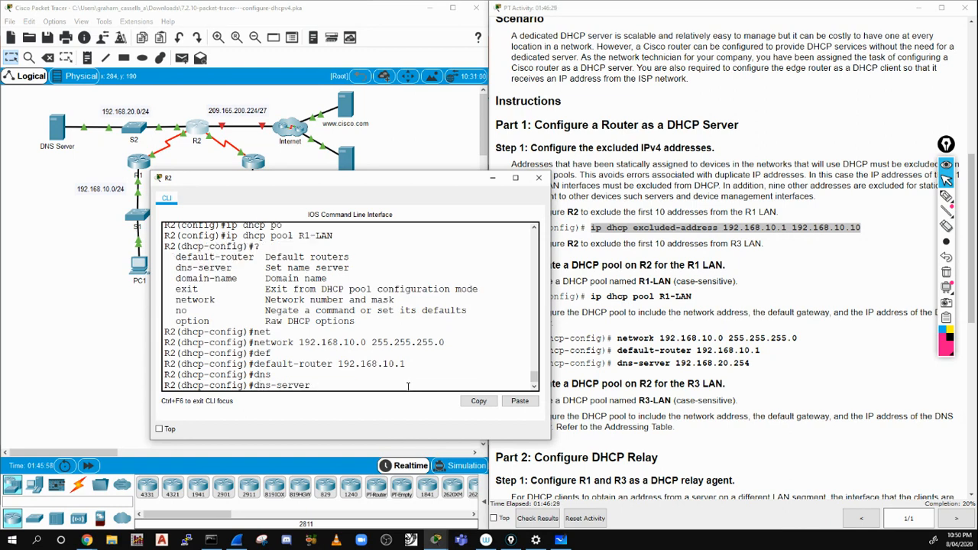
type("192.168.20.254")
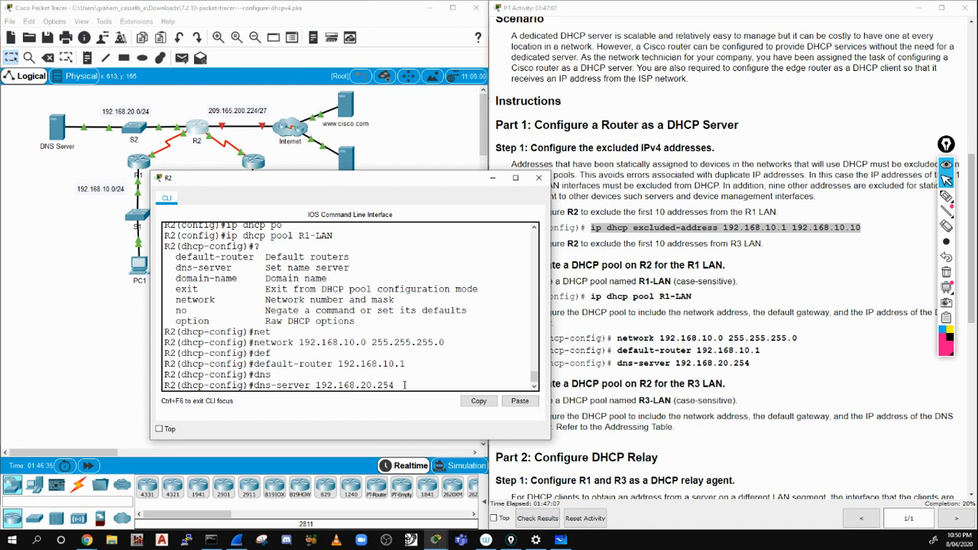
key("Return")
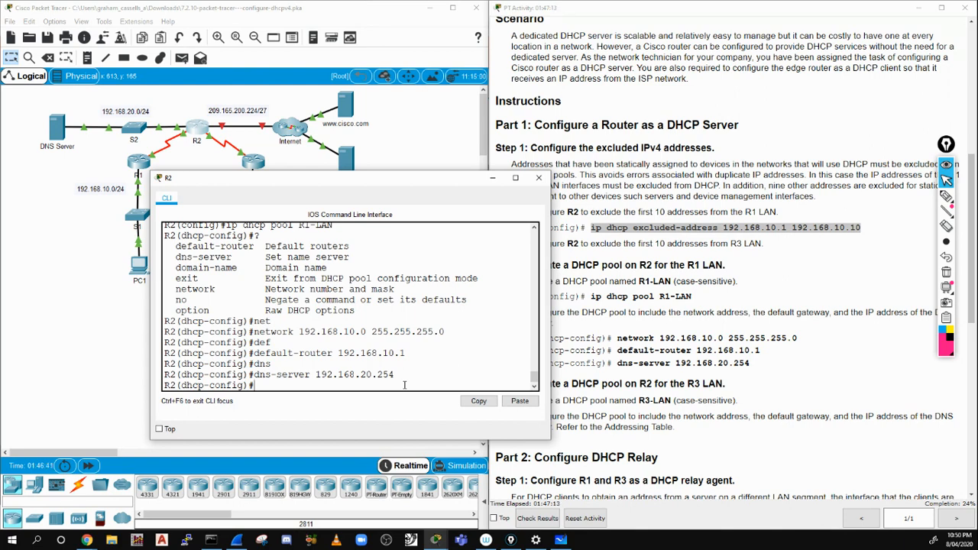
left_click_drag(346, 185, 289, 218)
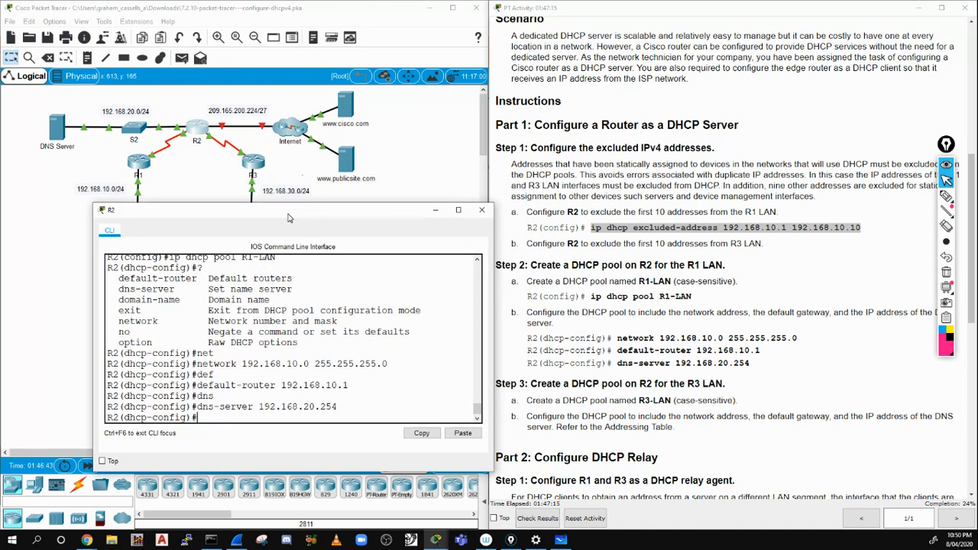
type("exit")
key("Return")
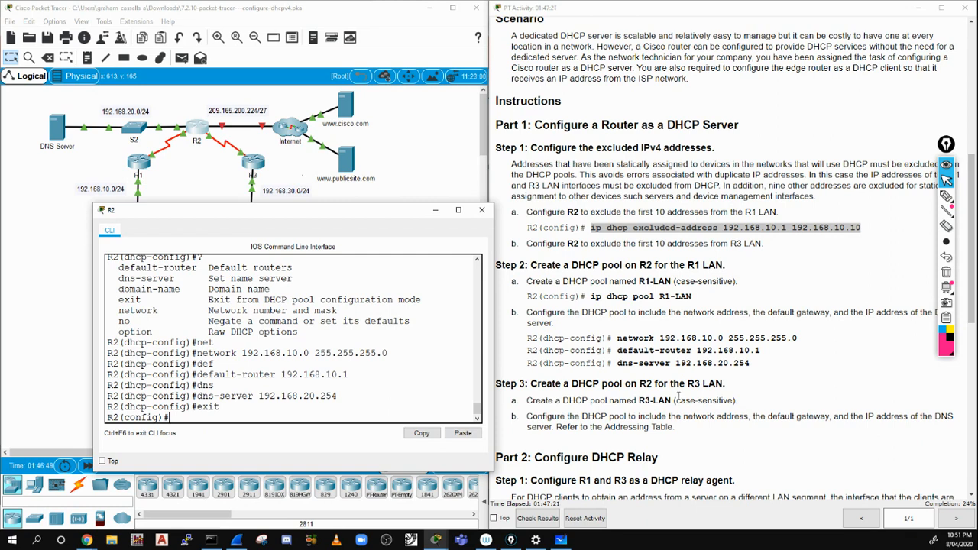
Step: Exclude addresses 192.168.30.1 through 192.168.30.10 from DHCP assignment on R2 for the R3 LAN
left_click_drag(296, 205, 311, 292)
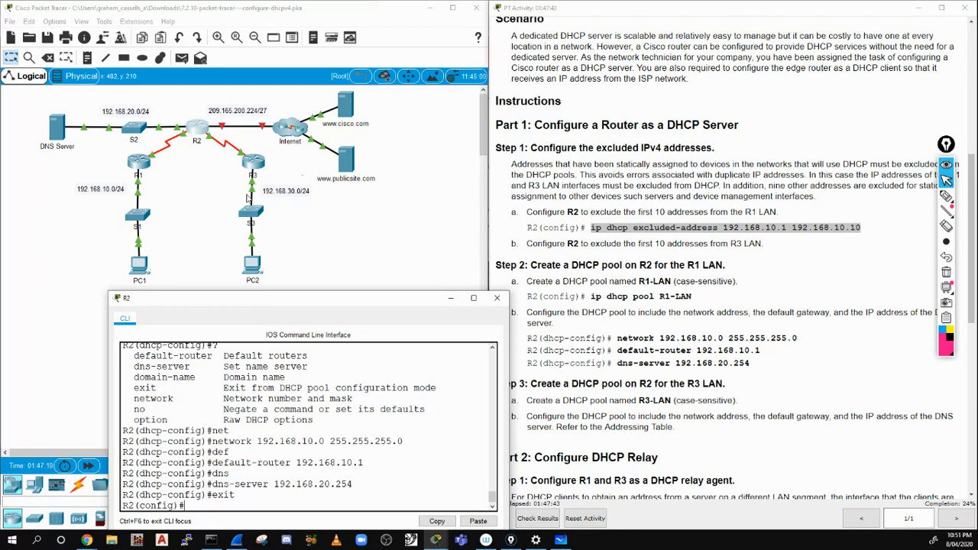
left_click_drag(260, 309, 256, 128)
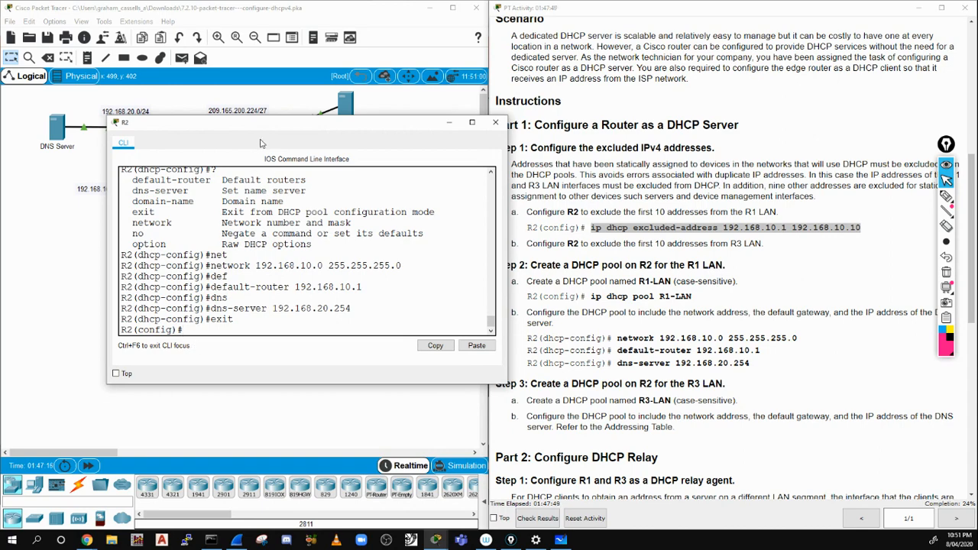
left_click_drag(268, 125, 249, 143)
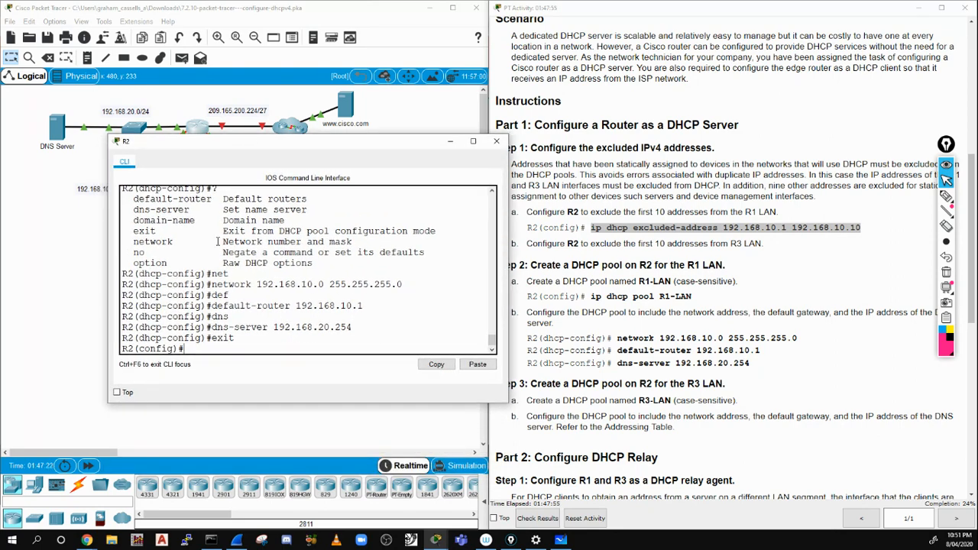
scroll(219, 291, "up", 3)
scroll(219, 290, "up", 1)
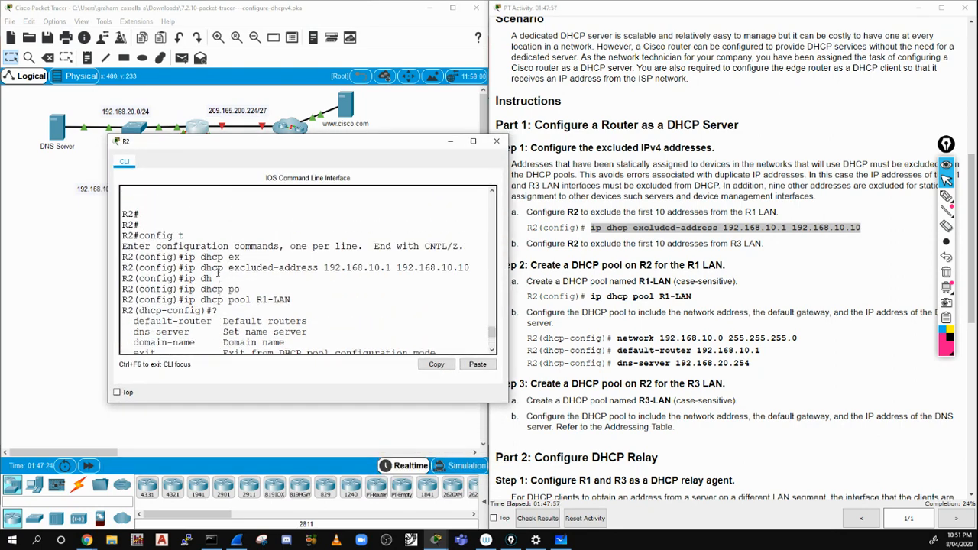
scroll(267, 310, "down", 4)
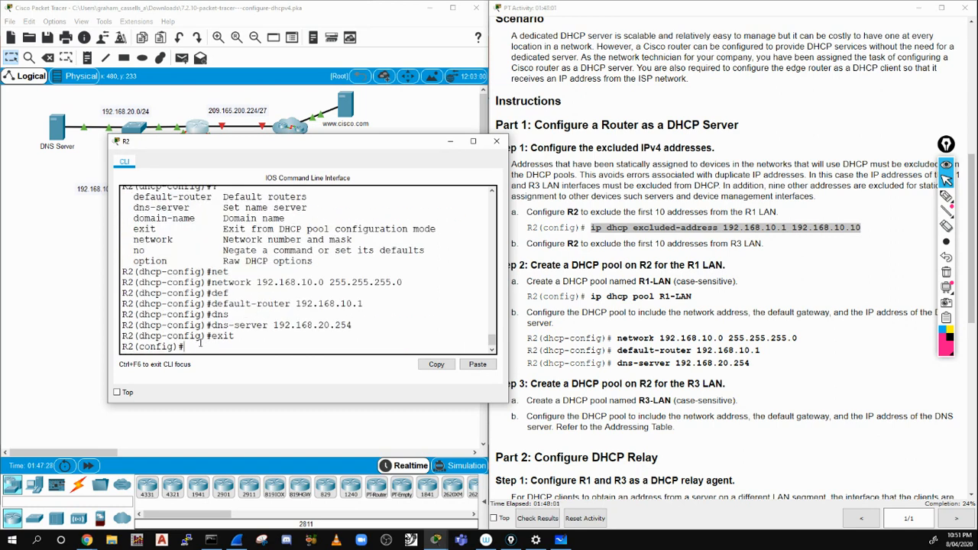
type("ip dh")
key("Tab")
type("e")
key("Tab")
type("192.168.30.1 192.168.")
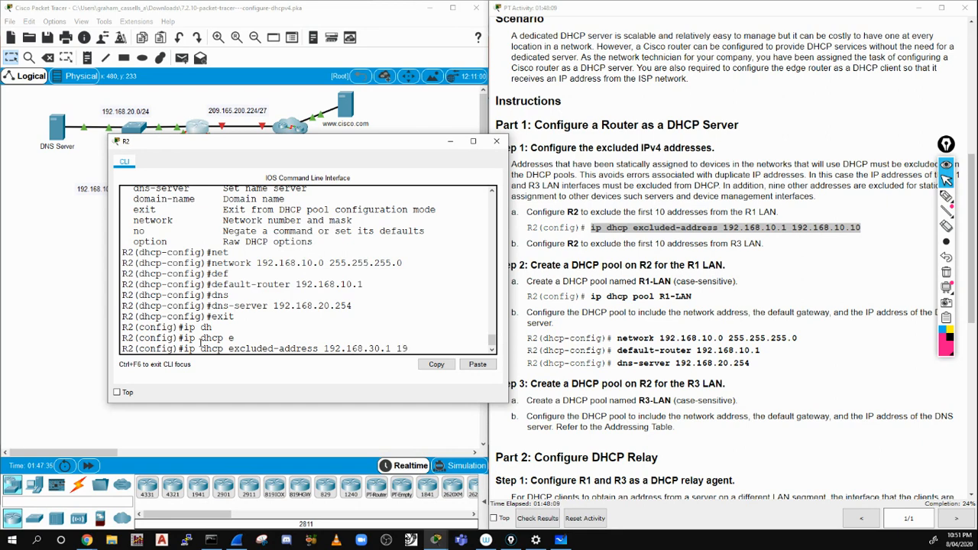
type("30.10")
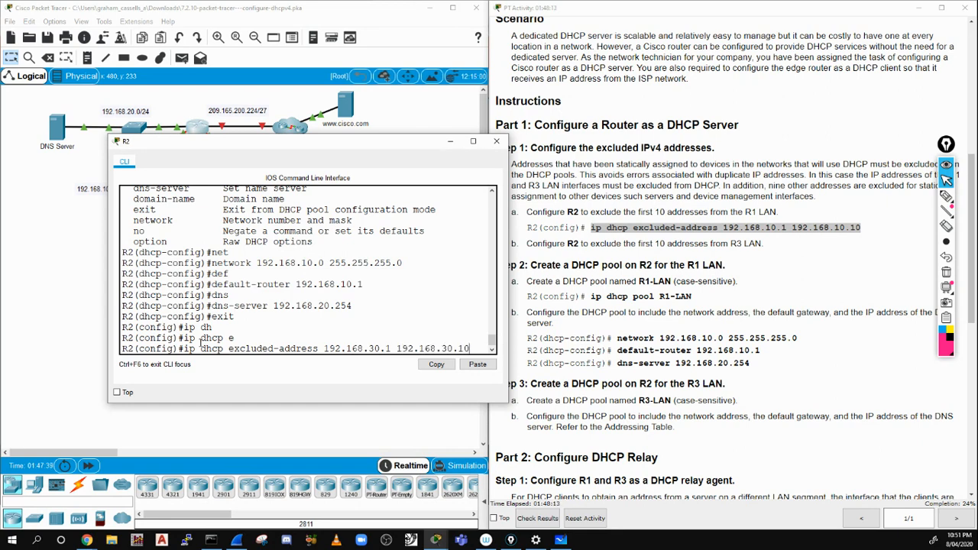
key("Return")
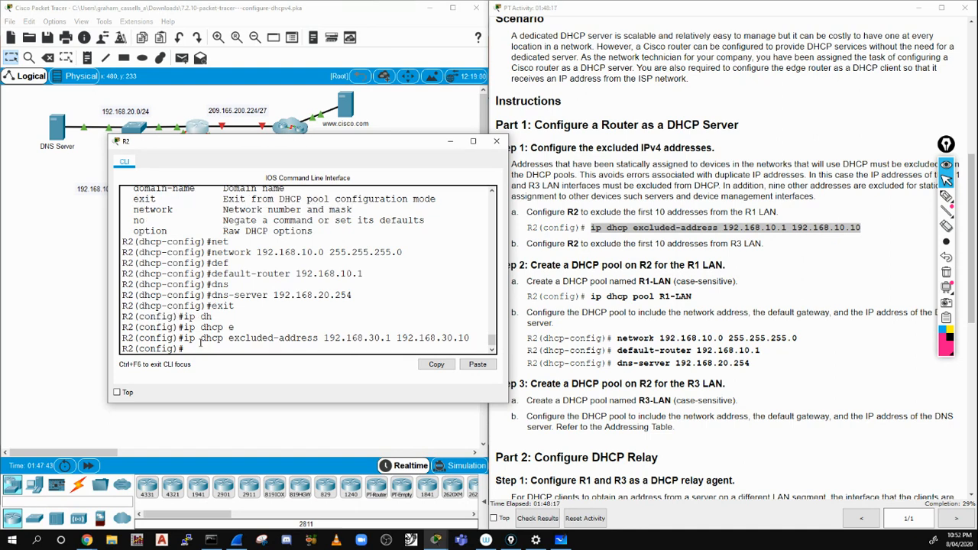
Step: Create a DHCP pool named R3-LAN on R2 and enter its configuration mode
type("ip dh")
key("Tab")
type("po")
key("Tab")
type("LR")
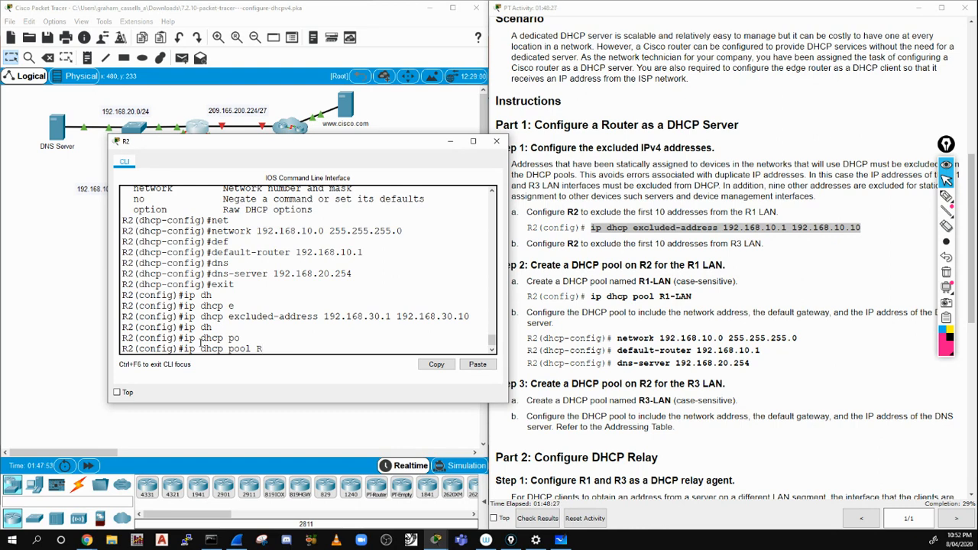
type("3-LAN")
key("Return")
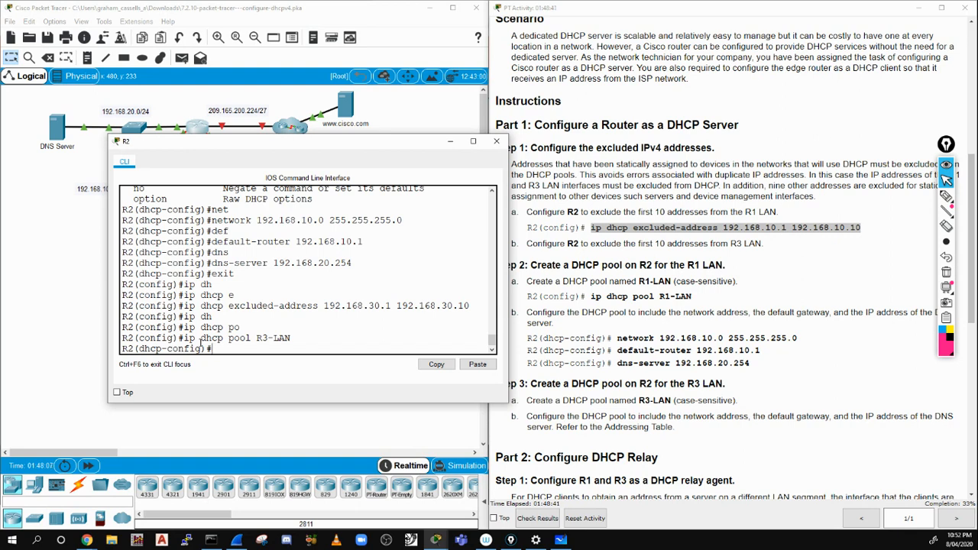
Step: Set the R3-LAN pool's network to 192.168.30.0 with subnet mask 255.255.255.0
type("net")
key("Tab")
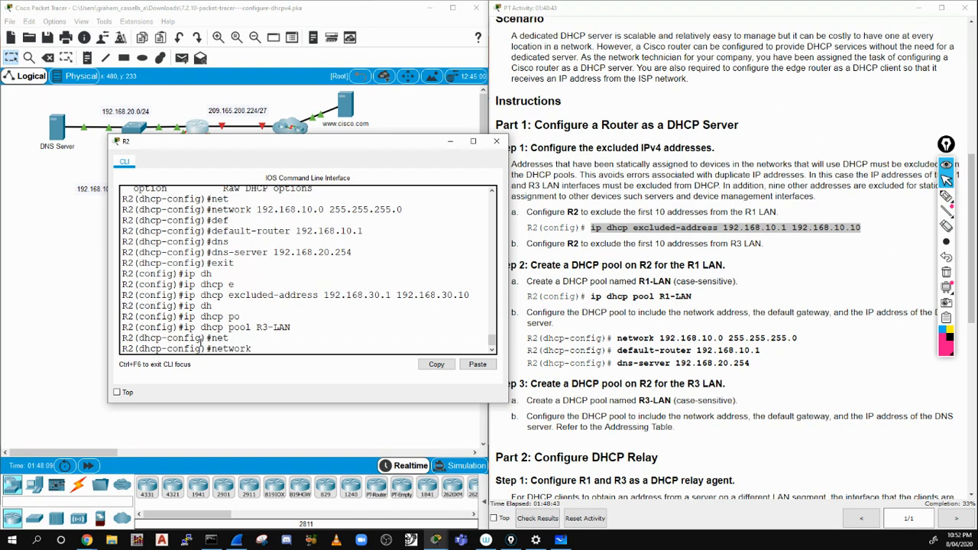
type("192.168.30.0 255.255")
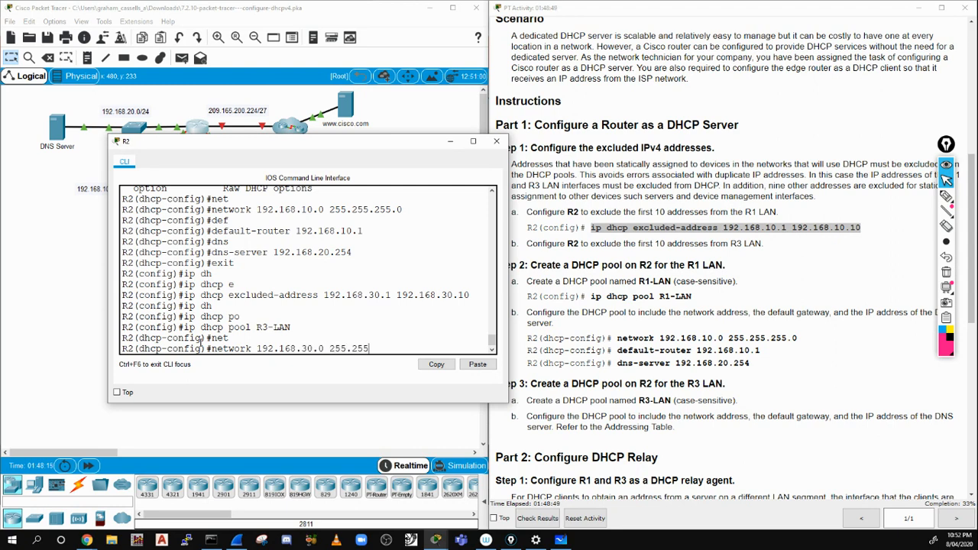
type(".255.0")
key("Return")
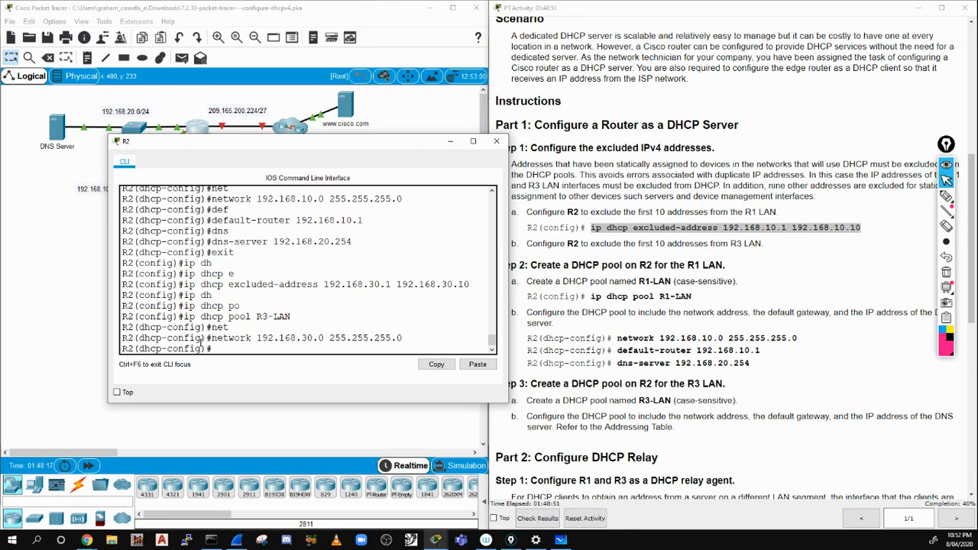
Step: Set the R3-LAN pool's default router to 192.168.30.1
type("de")
type("f")
key("Tab")
type("192.168.30.1")
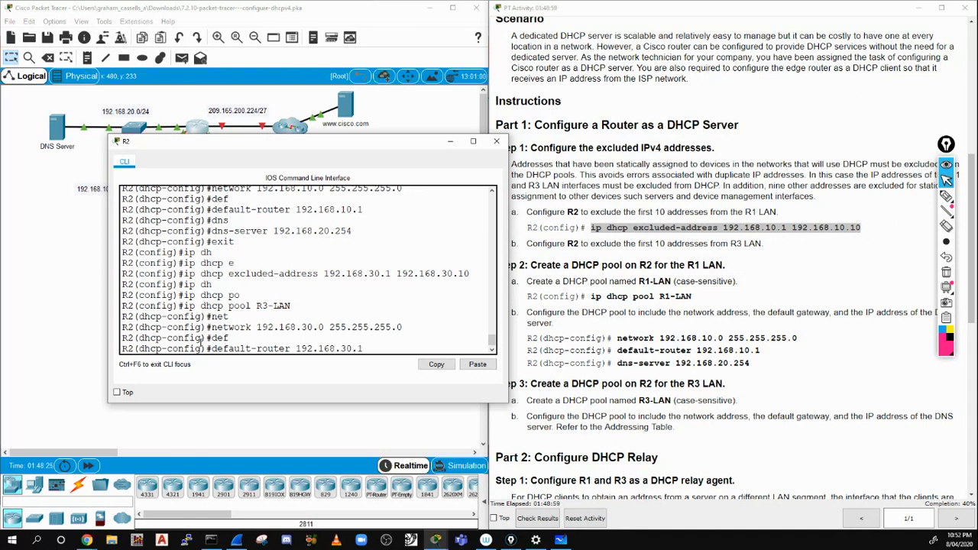
key("Return")
Step: Set the R3-LAN pool's DNS server to 192.168.20.254
type("dns")
key("Tab")
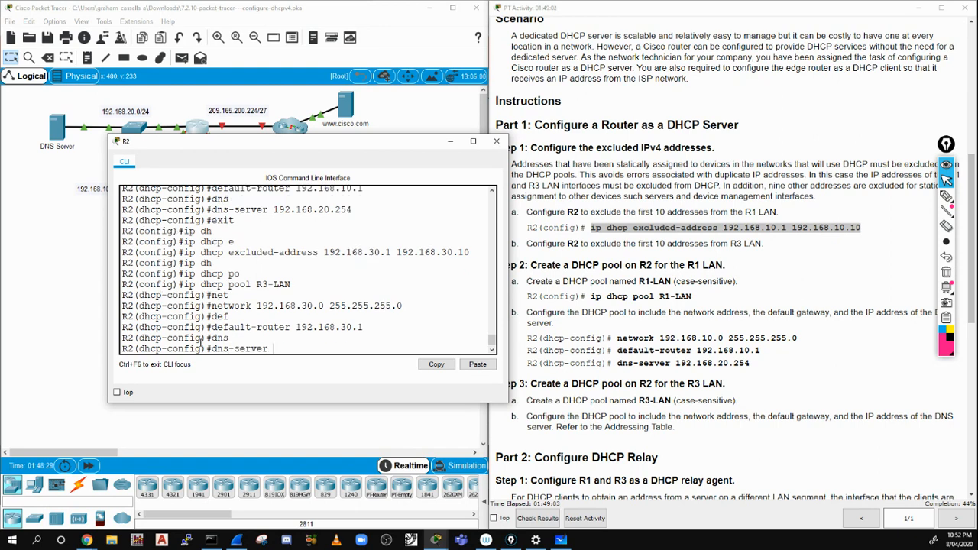
type("192.168.20.2")
type("54")
key("Return")
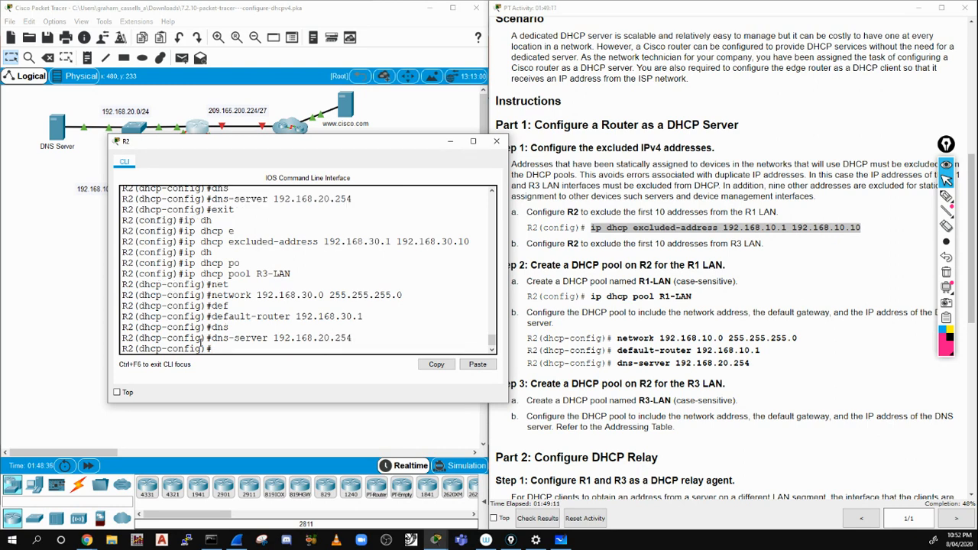
Step: Exit to privileged EXEC mode on R2 and save the configuration with the wr command
type("end")
key("Return")
type("wr")
key("Return")
Step: Display R2's running configuration and check the excluded address ranges and the R1-LAN pool settings
type("show")
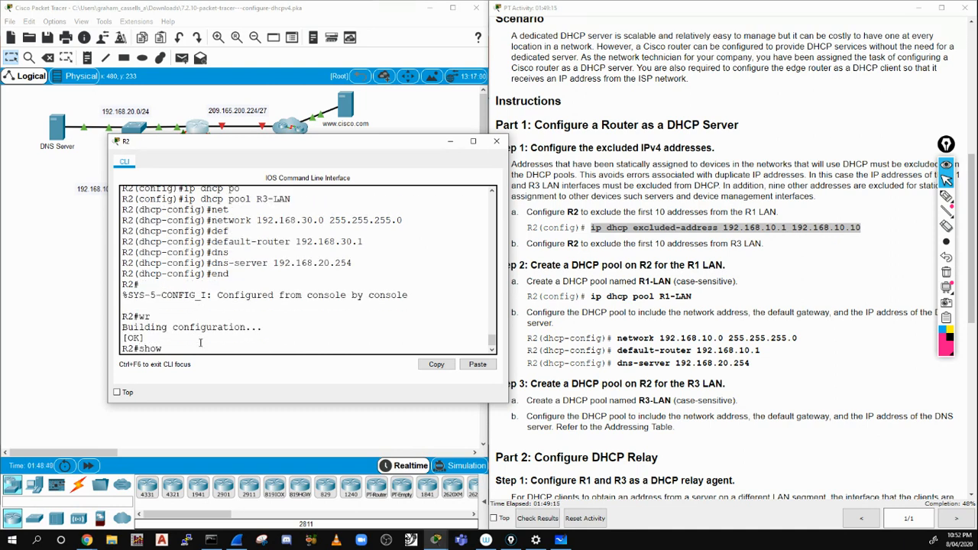
type(" run")
key("Return")
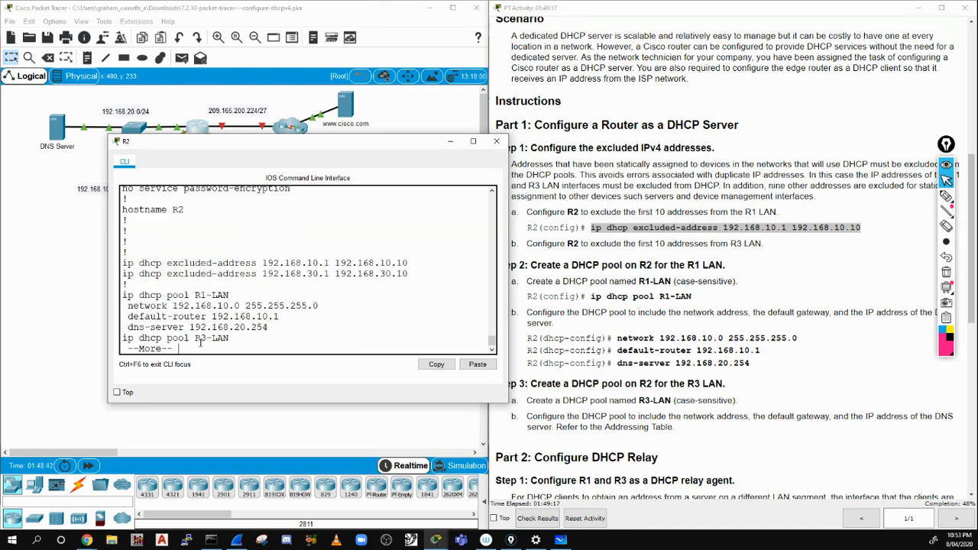
left_click_drag(289, 263, 413, 261)
left_click_drag(311, 273, 379, 274)
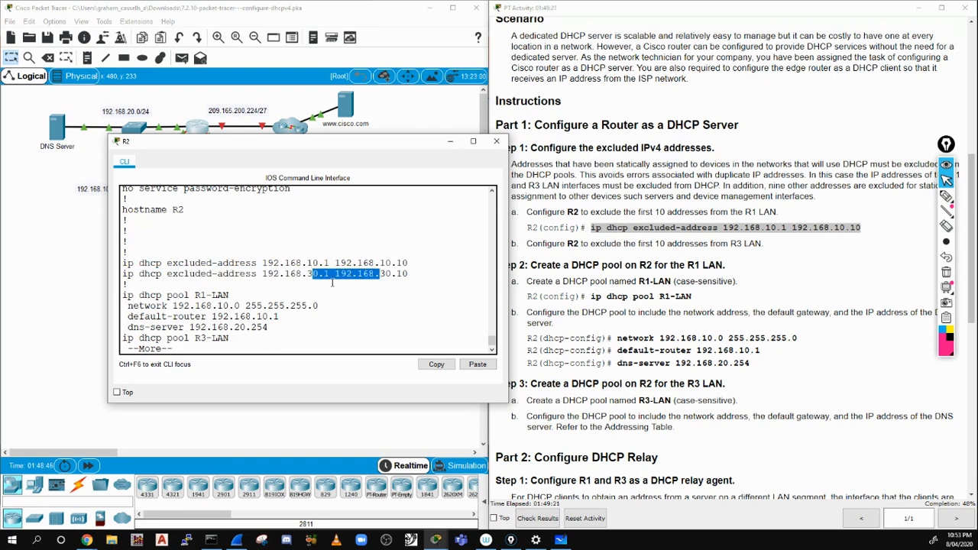
left_click_drag(148, 290, 294, 304)
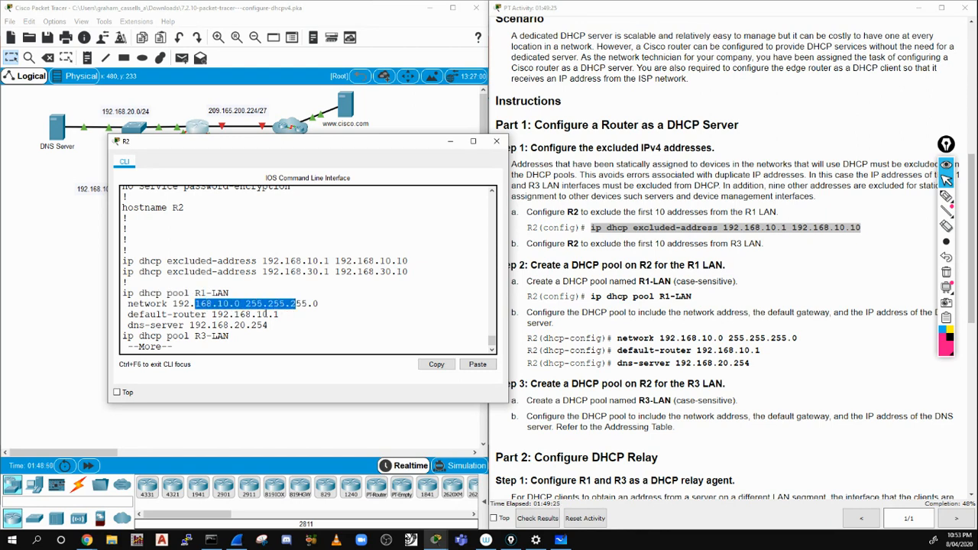
left_click_drag(234, 313, 291, 318)
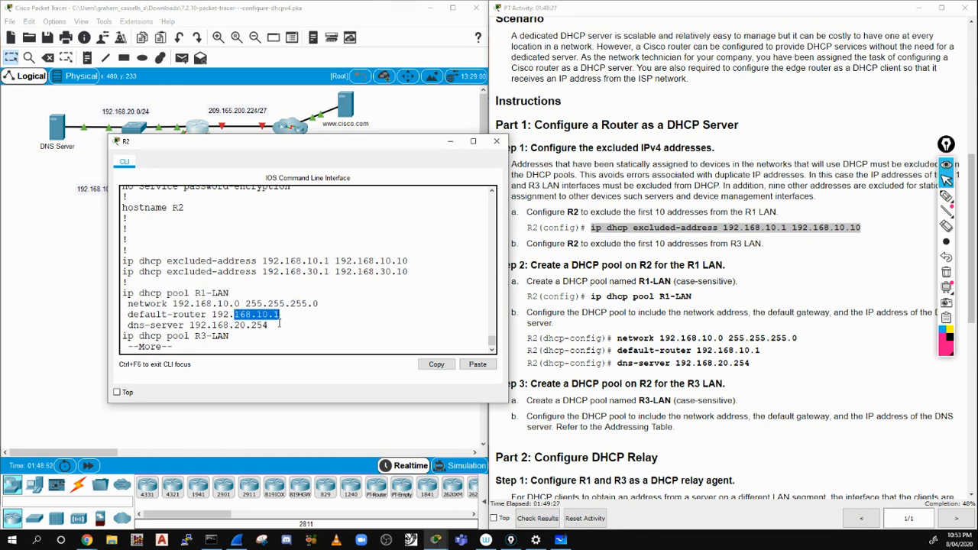
left_click_drag(207, 327, 269, 324)
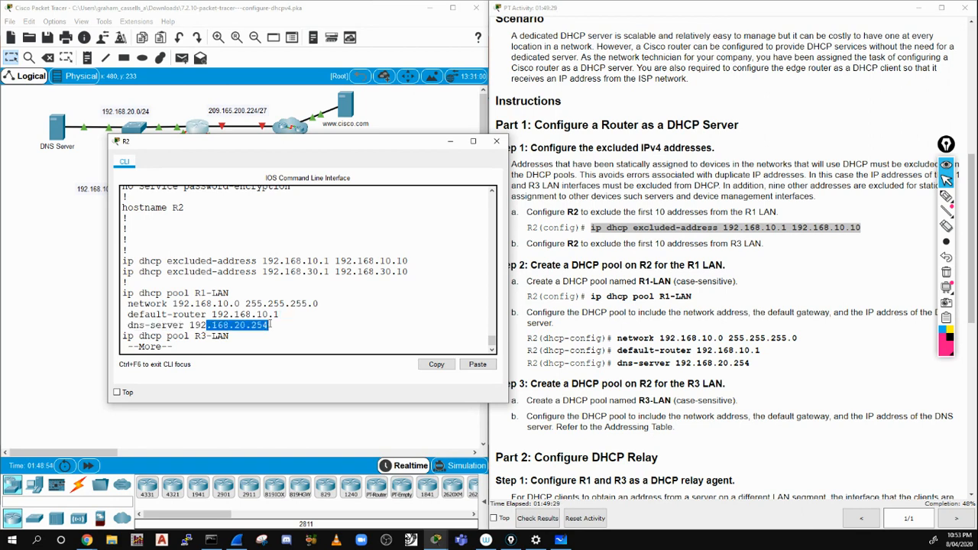
Step: Check the R3-LAN pool's network, default router and DNS server in R2's running configuration, and close R2's window
key("space")
key("space")
scroll(227, 293, "up", 5)
scroll(227, 293, "up", 3)
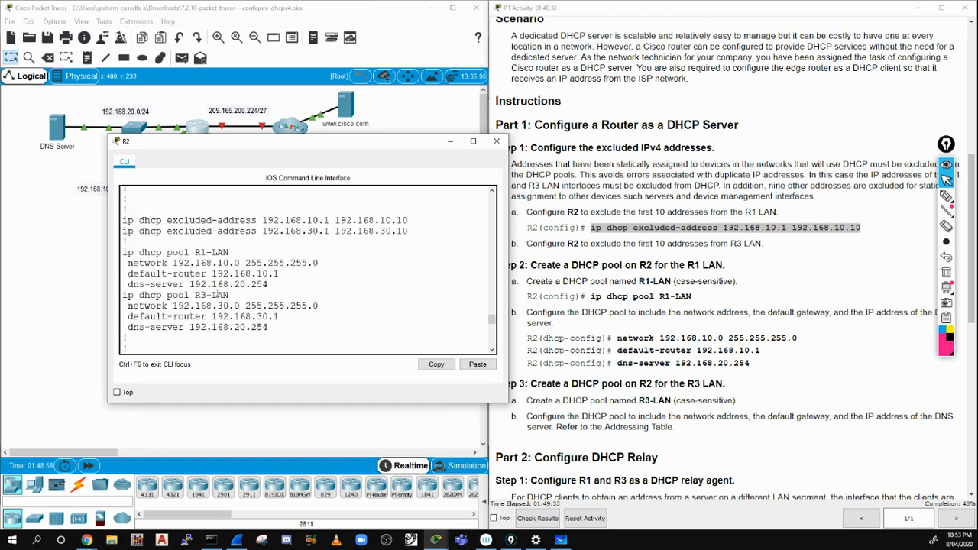
left_click_drag(193, 294, 280, 316)
left_click(233, 315)
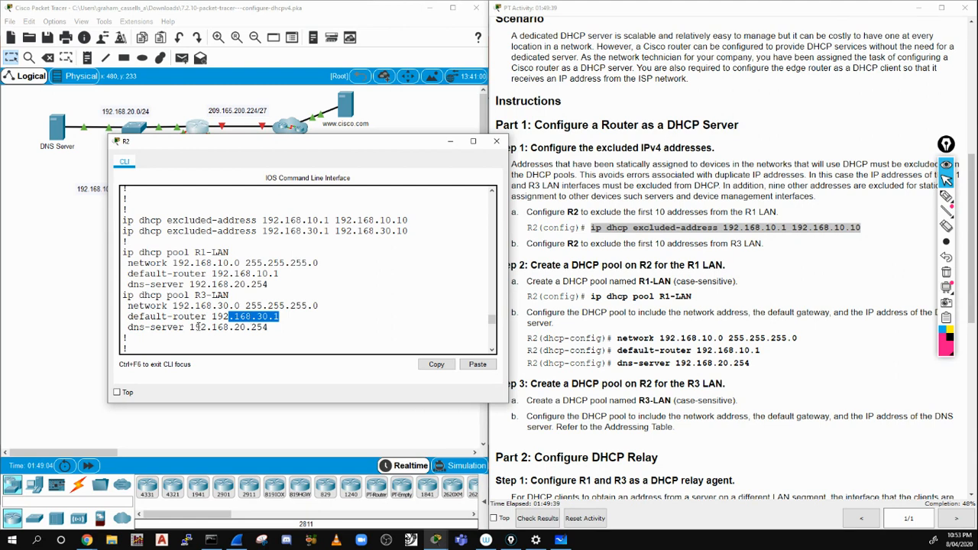
left_click_drag(208, 328, 270, 323)
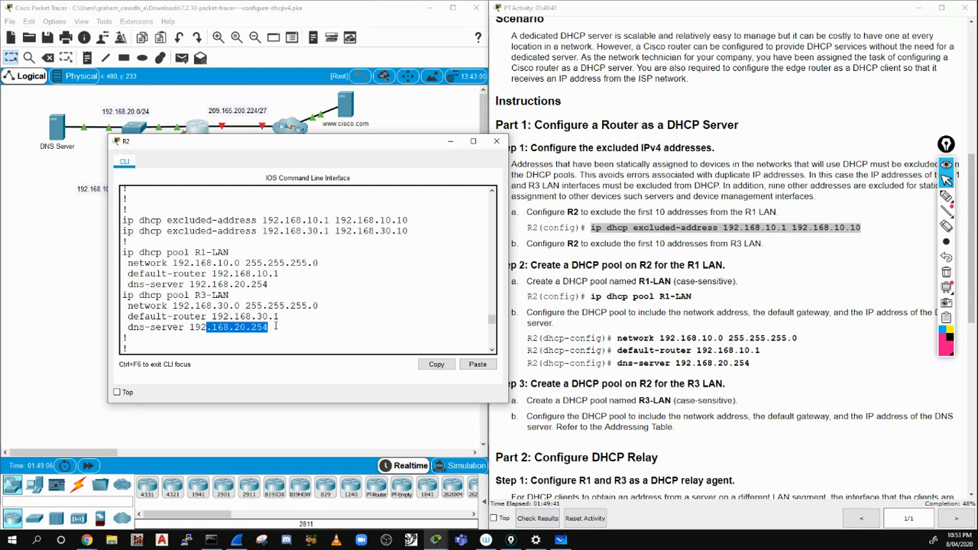
scroll(239, 321, "down", 3)
key("space")
key("space")
key("space")
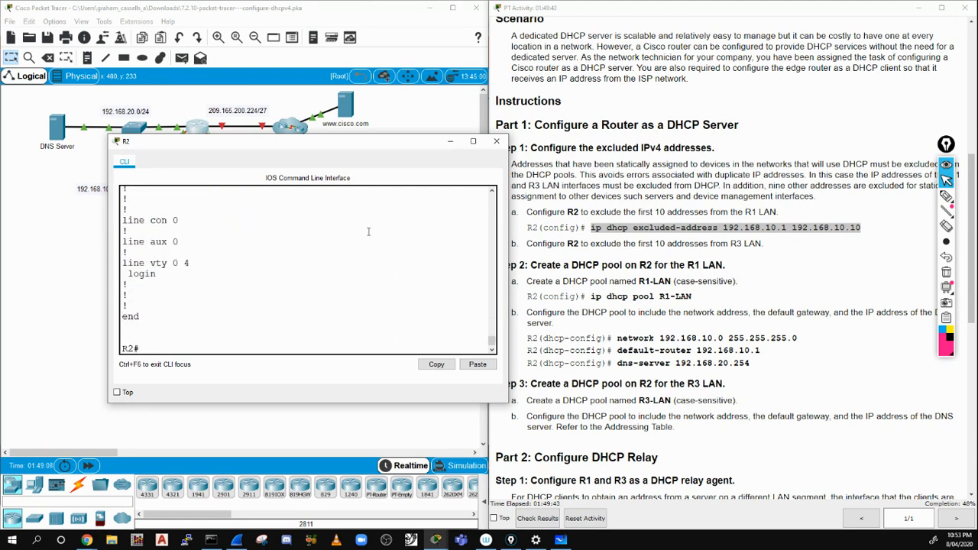
left_click(497, 141)
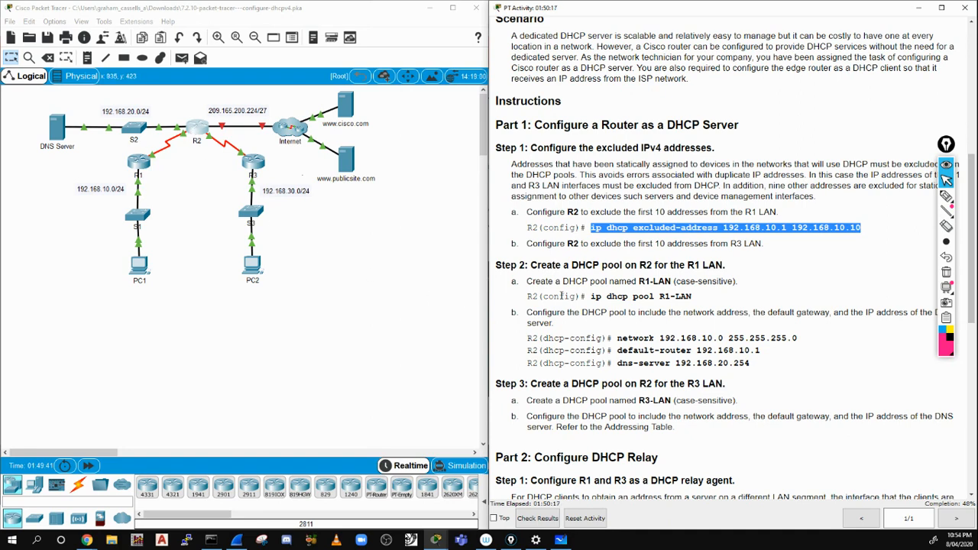
Step: Read the Part 2 DHCP relay instructions, examining the LAN interface and helper-address commands for R1
scroll(561, 296, "down", 5)
scroll(561, 296, "down", 2)
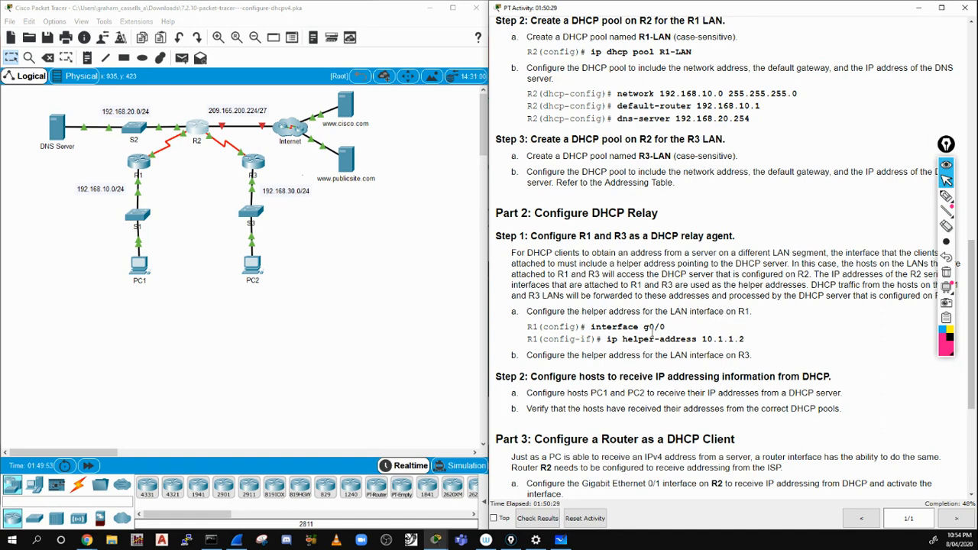
left_click_drag(644, 328, 663, 328)
left_click_drag(607, 339, 756, 343)
left_click(704, 344)
Step: Open R1's command line and enter privileged EXEC mode
left_click(139, 162)
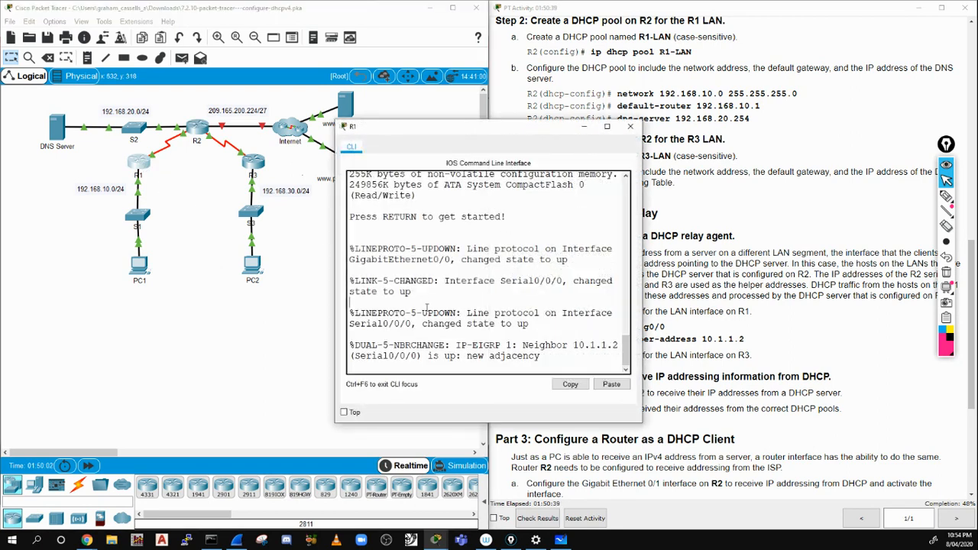
key("Return")
key("Return")
type("en")
key("Return")
Step: Display R1's running configuration and examine the IP address of its Serial0/0/0 interface, and page through to the prompt
type("show run")
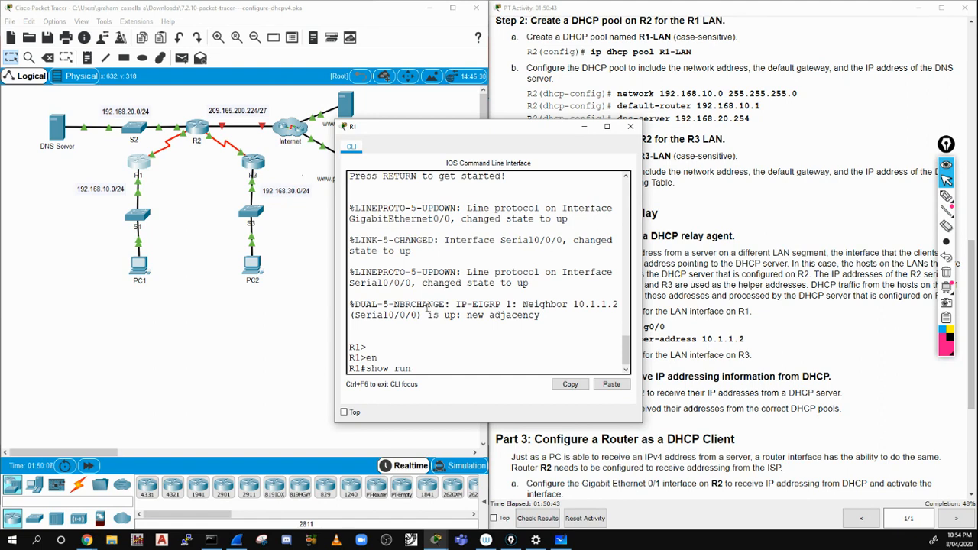
key("Return")
key("space")
scroll(427, 307, "up", 7)
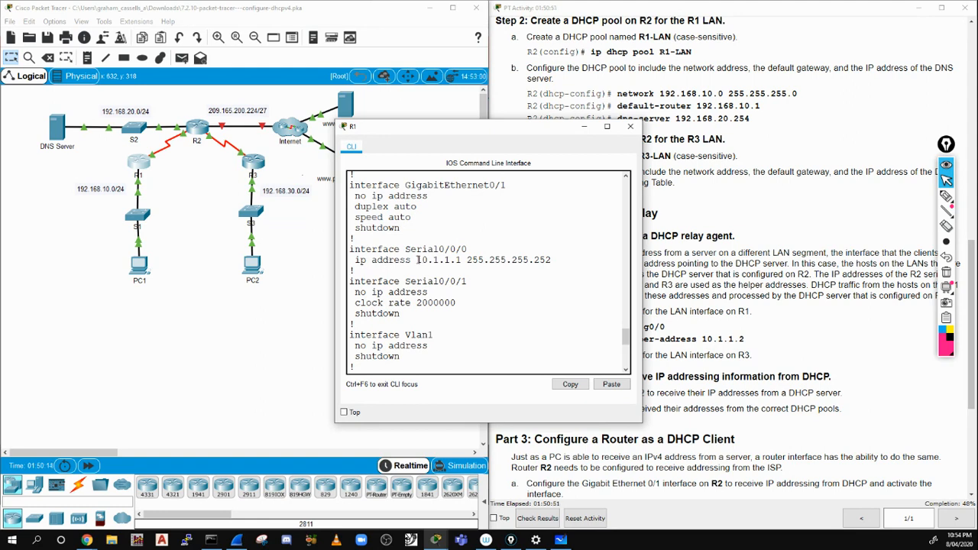
left_click_drag(417, 260, 462, 259)
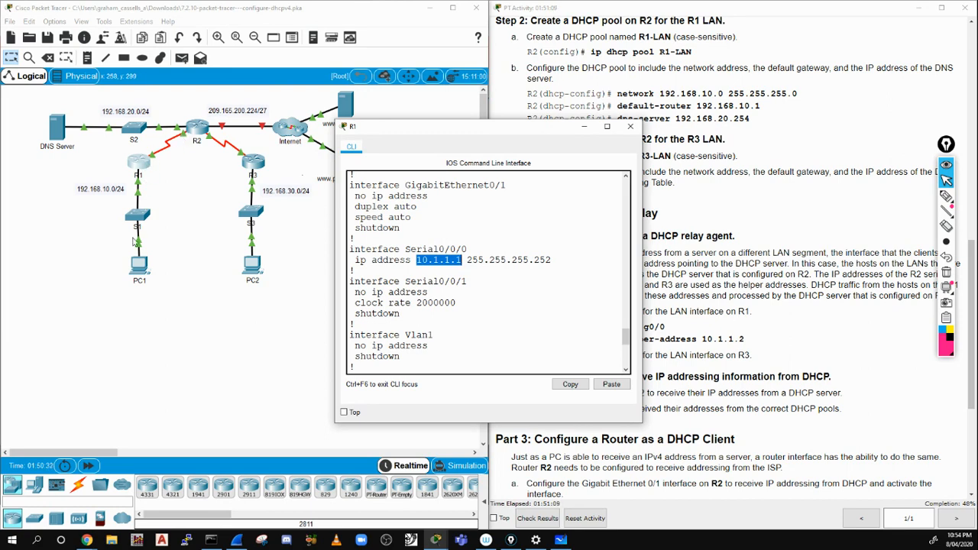
left_click(396, 333)
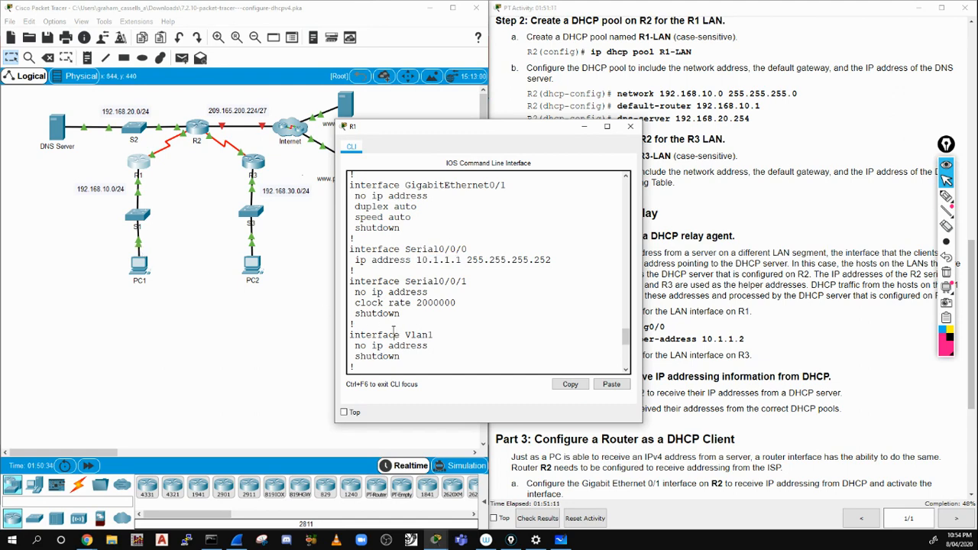
scroll(396, 332, "down", 8)
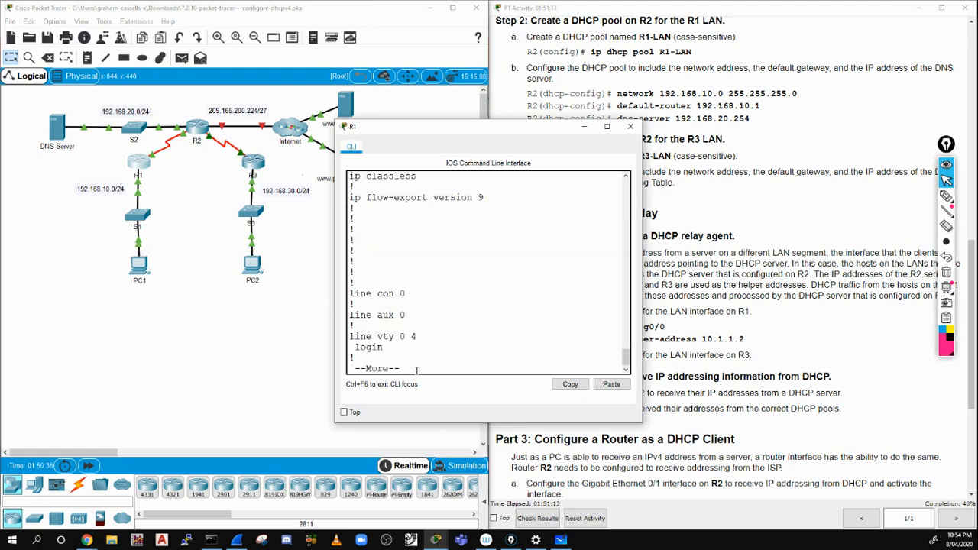
key("space")
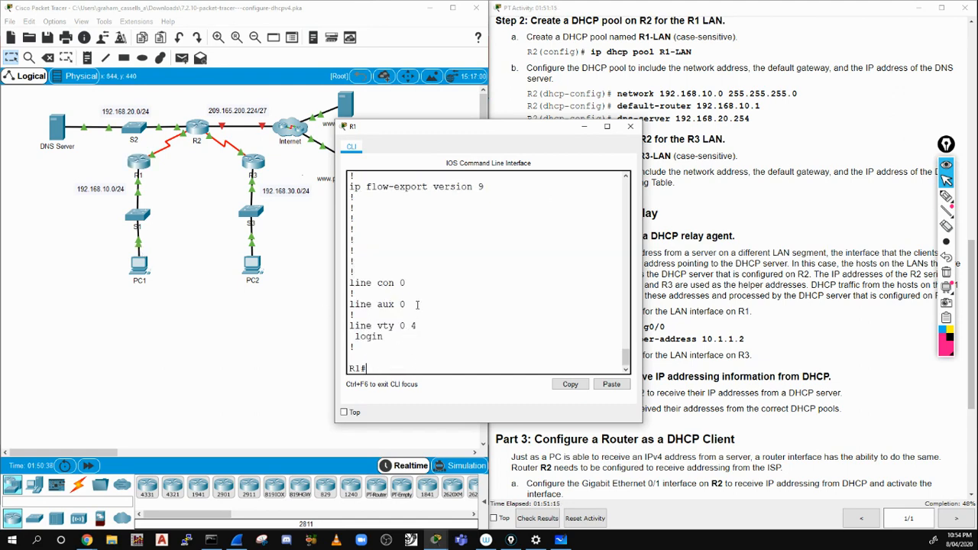
Step: Configure R1's g0/0 interface in global configuration mode with the IP helper address 10.1.1.2
left_click_drag(437, 129, 348, 95)
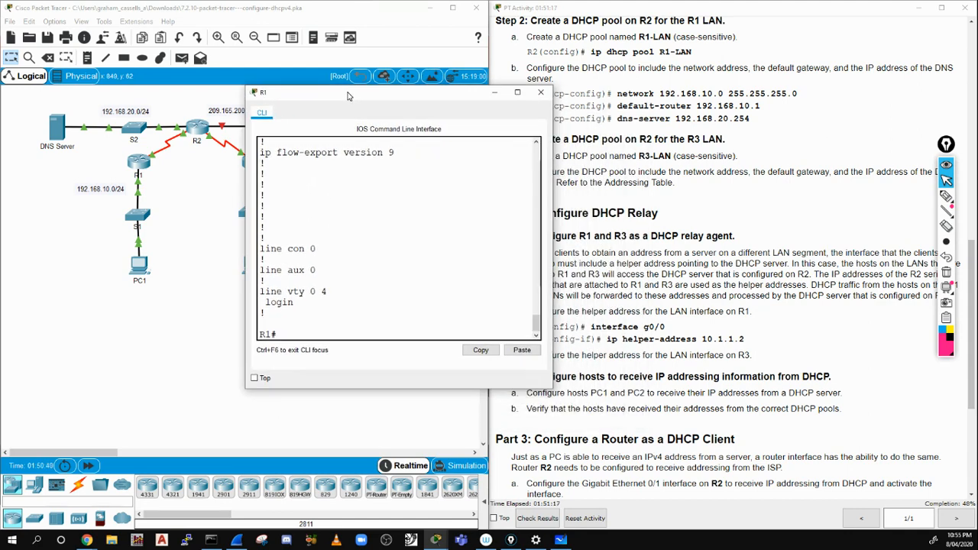
type("config t")
key("Return")
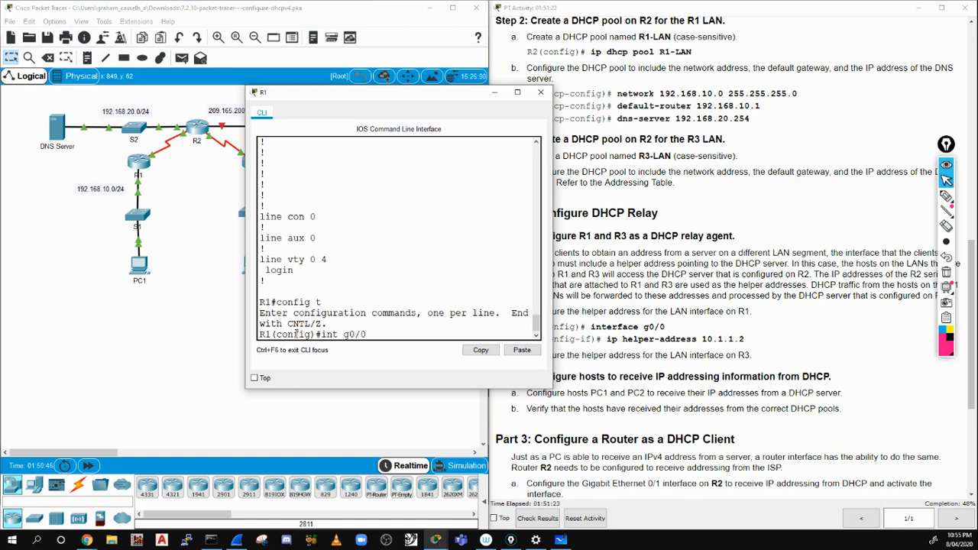
key("Return")
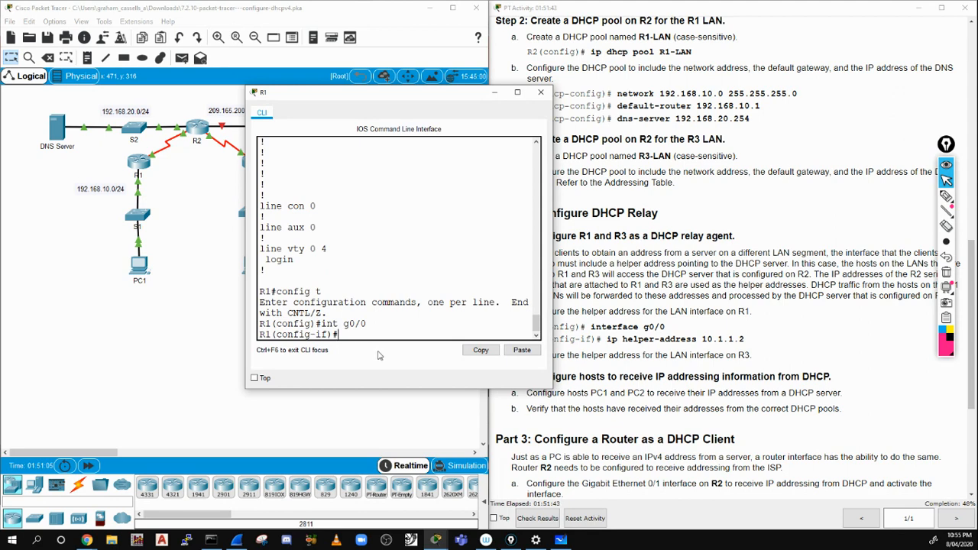
type("ip help")
key("Tab")
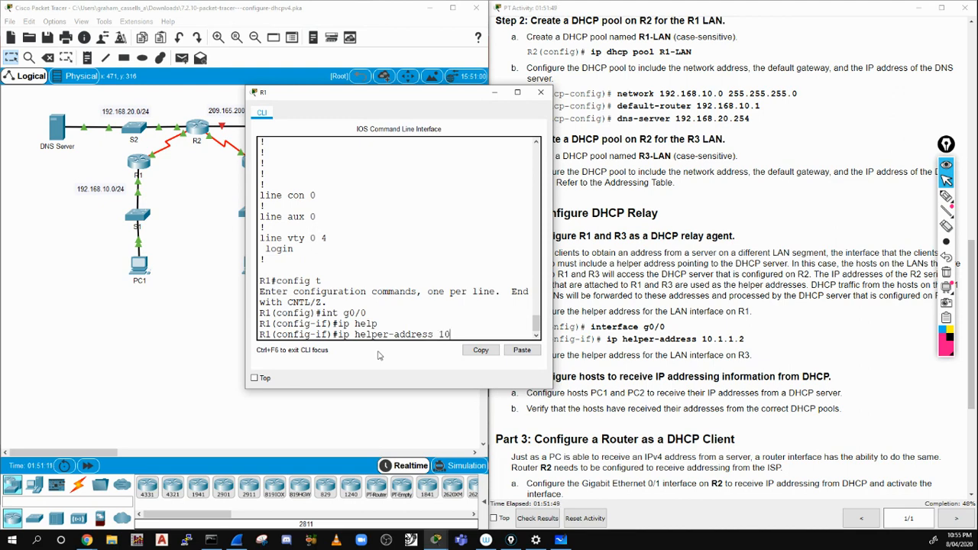
type(".1.1.")
type("2")
key("Return")
Step: Leave configuration mode on R1, save the configuration with wr, and close R1's window
type("end")
key("Return")
type("wr")
key("Return")
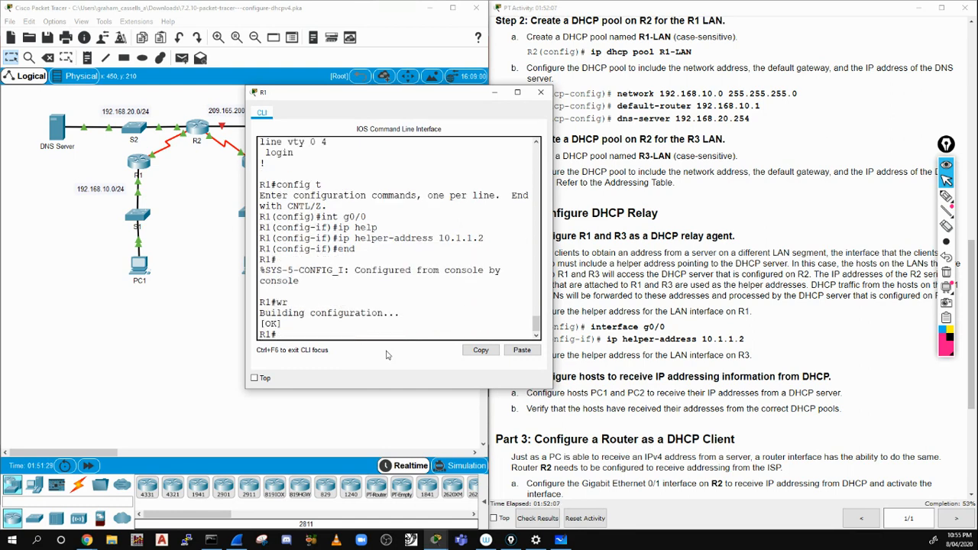
left_click(544, 94)
Step: Set PC1's IPv4 configuration to DHCP, check the addressing it receives, and close PC1's window
left_click(139, 264)
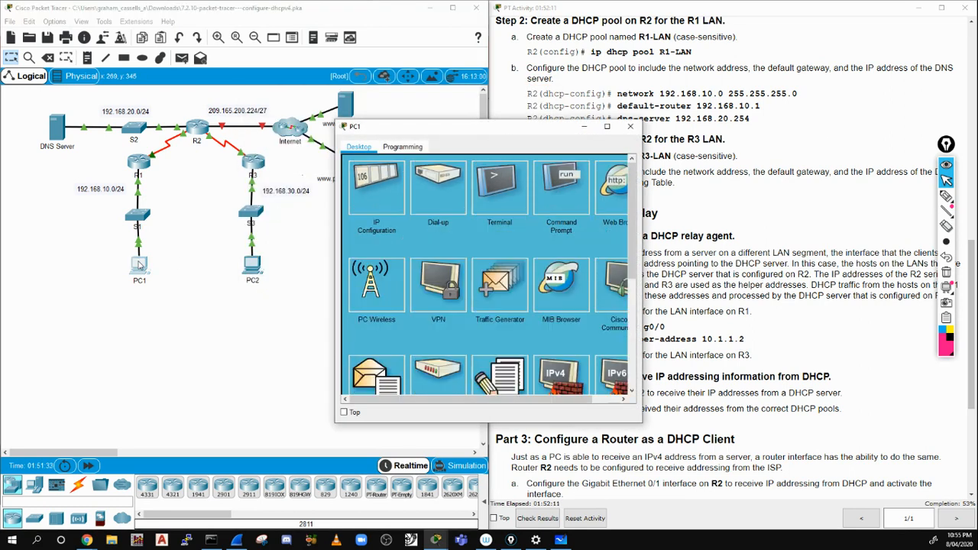
left_click(391, 200)
left_click(356, 207)
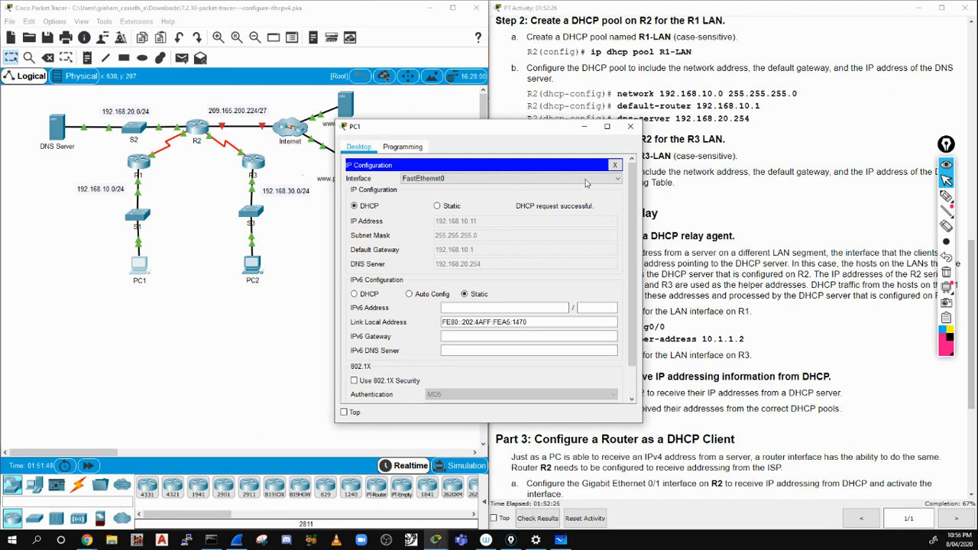
left_click(614, 165)
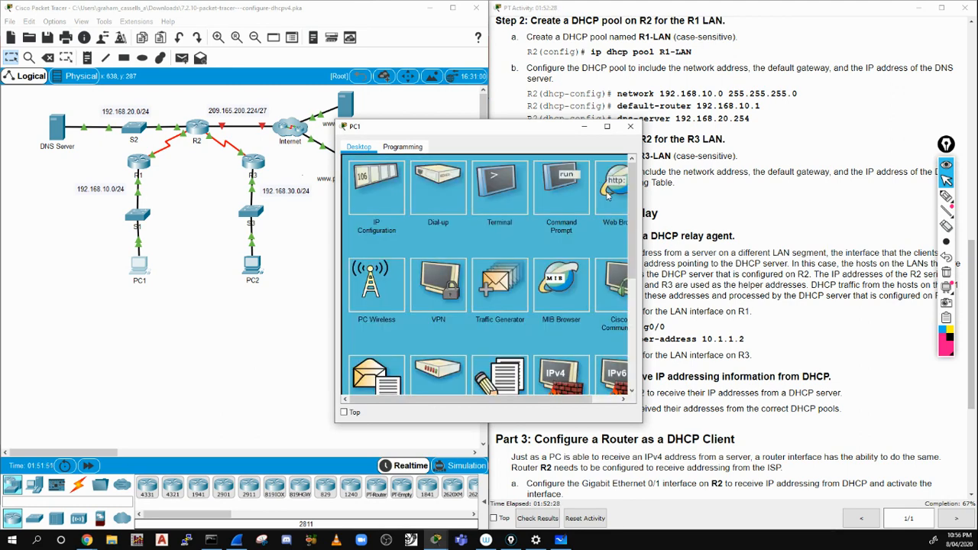
left_click(376, 195)
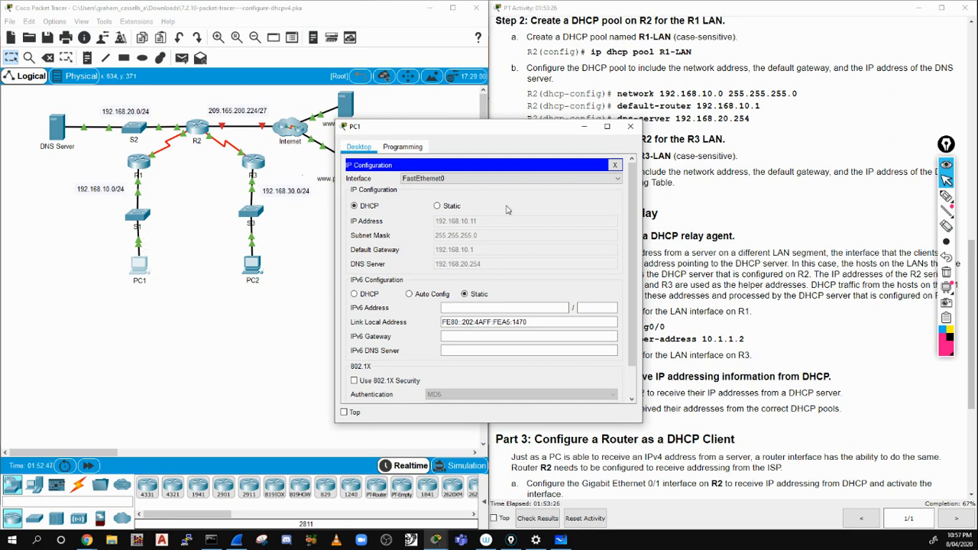
left_click(614, 165)
left_click(630, 126)
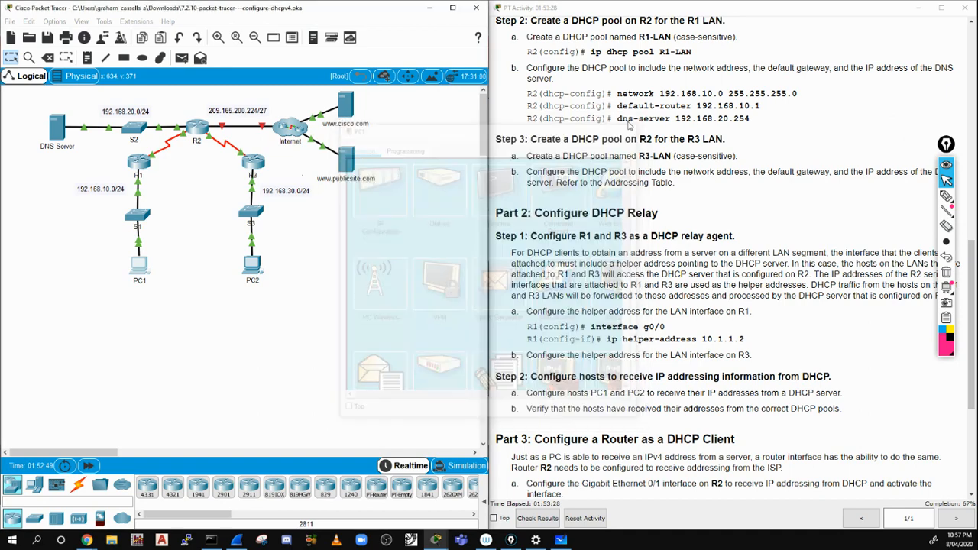
left_click(255, 162)
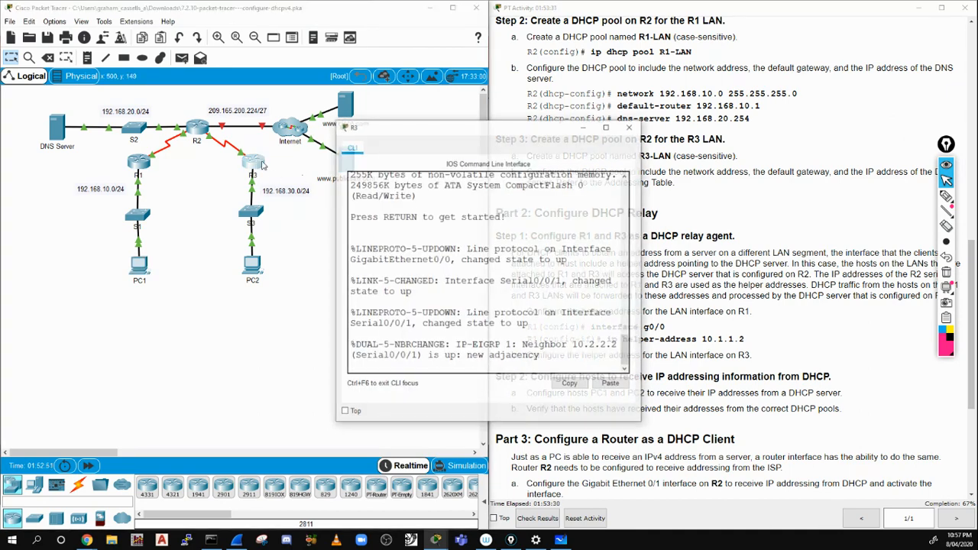
left_click_drag(411, 130, 406, 100)
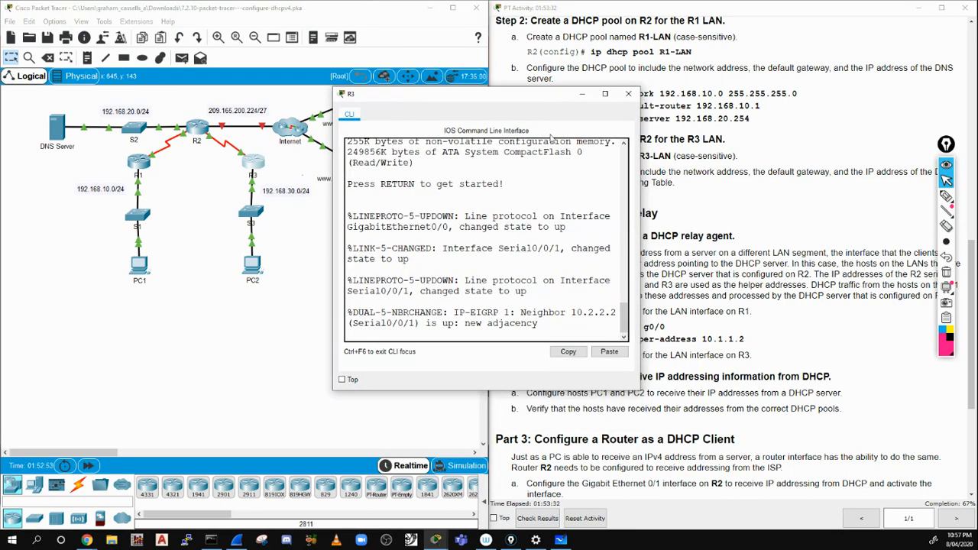
left_click(628, 93)
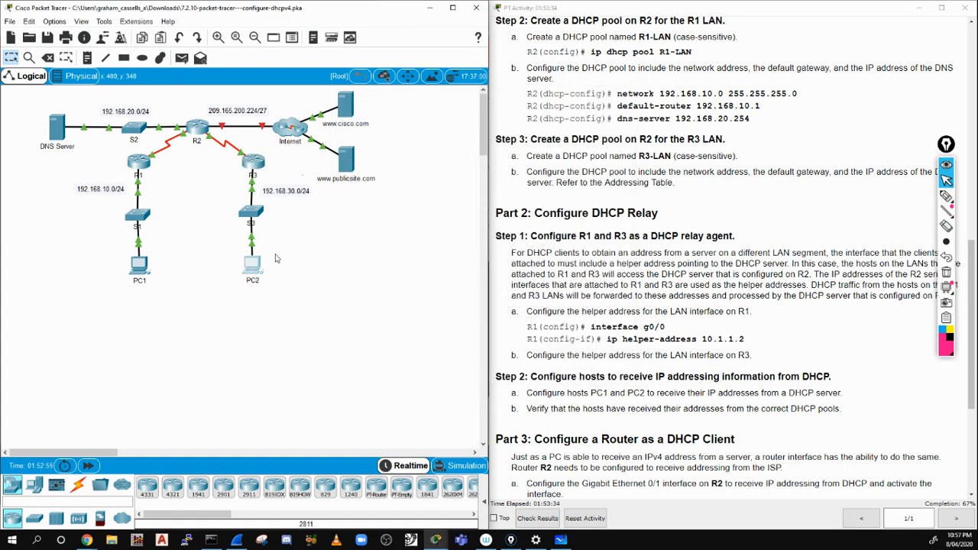
Step: Set PC2's IPv4 configuration to DHCP, wait for the request to finish, and close PC2's window
left_click(252, 266)
left_click(394, 185)
left_click(371, 208)
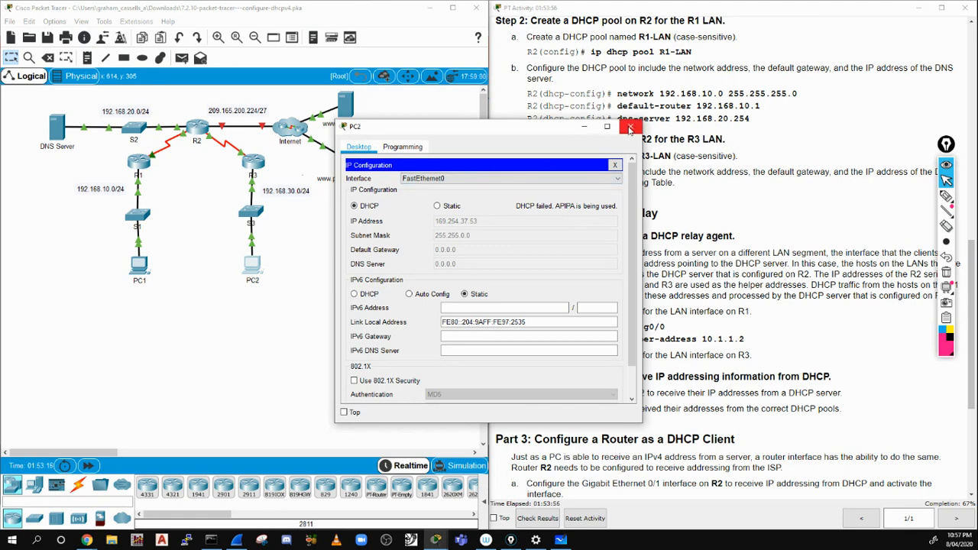
left_click(629, 127)
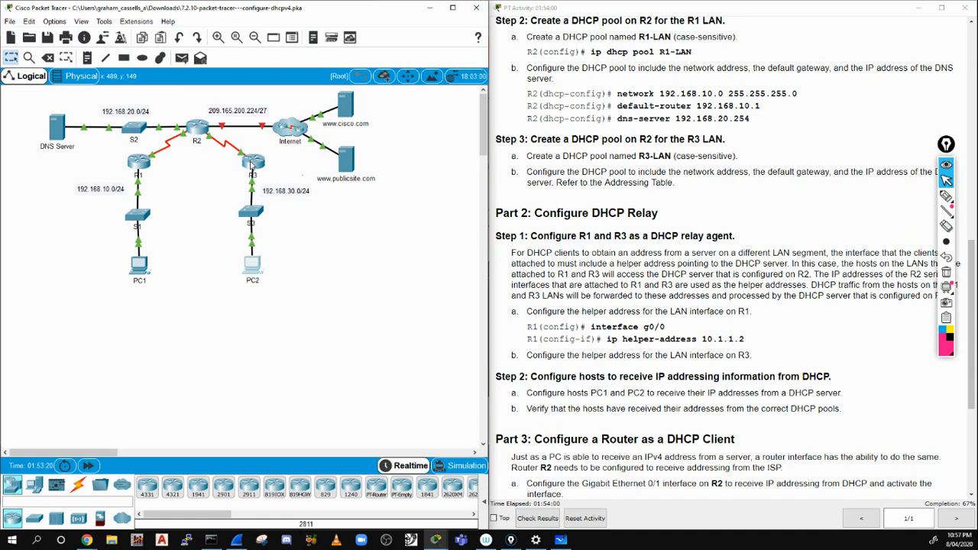
Step: Open R3's command line and enter privileged EXEC mode
mouse_move(250, 164)
left_click(253, 164)
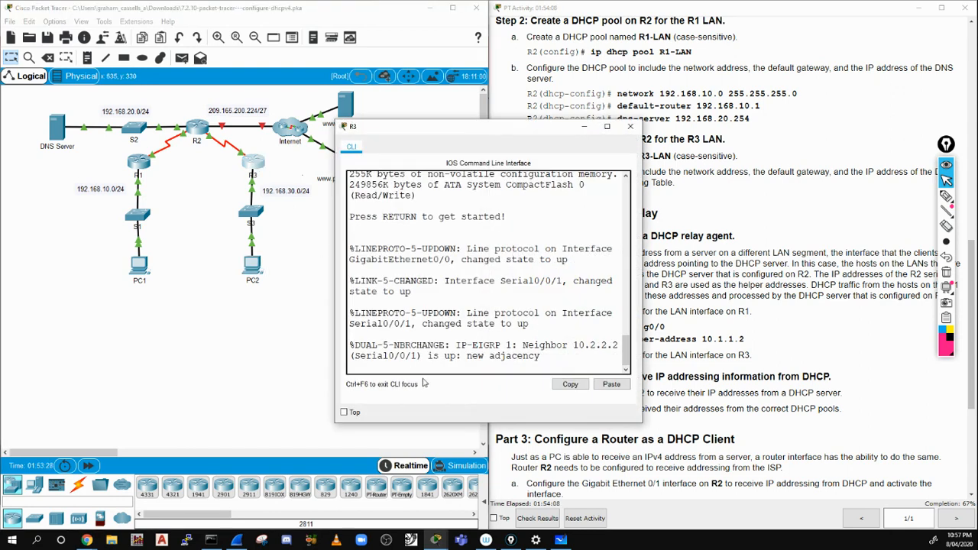
key("Return")
key("Return")
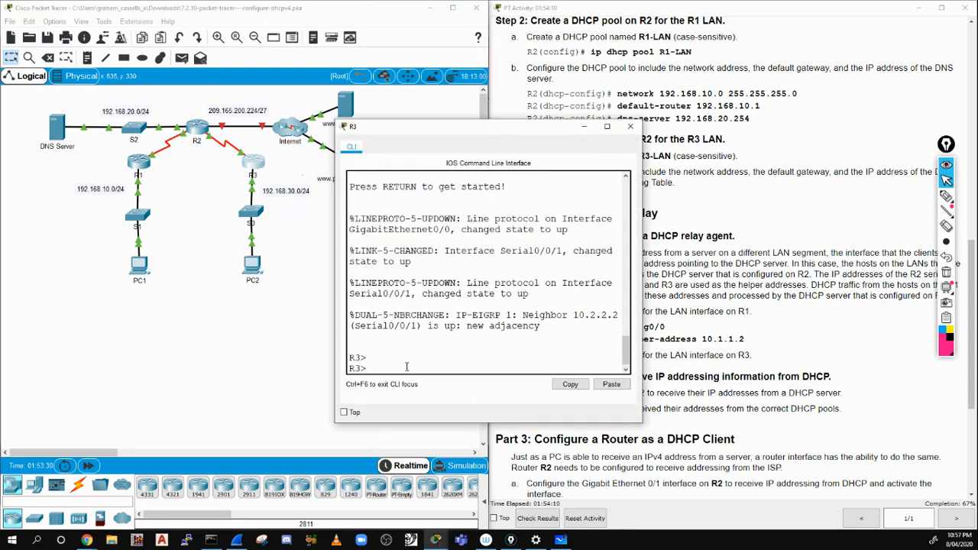
type("en")
key("Return")
Step: Display R3's running configuration, examine the IP address of its Serial0/0/1 interface, and return to the prompt
type("show run")
key("Return")
key("space")
key("space")
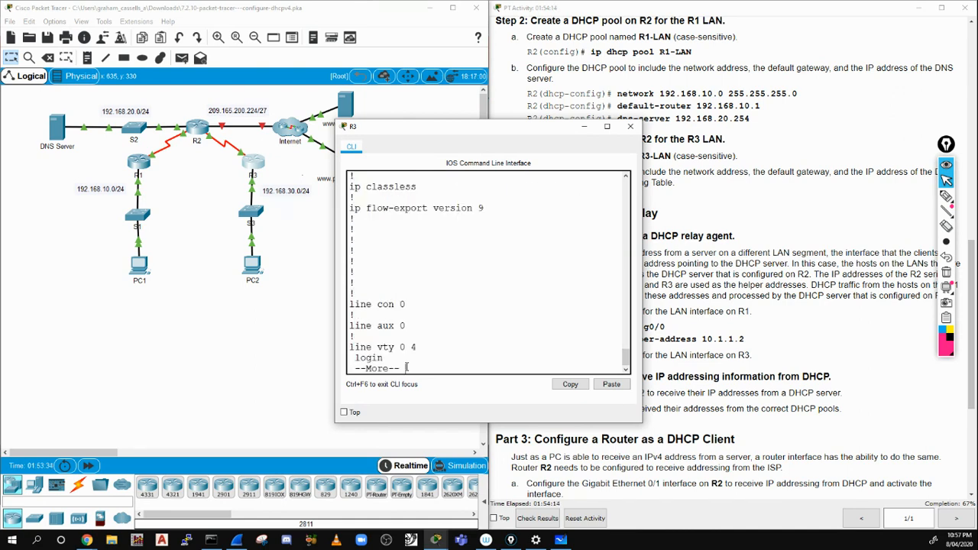
scroll(384, 332, "up", 3)
scroll(454, 281, "up", 5)
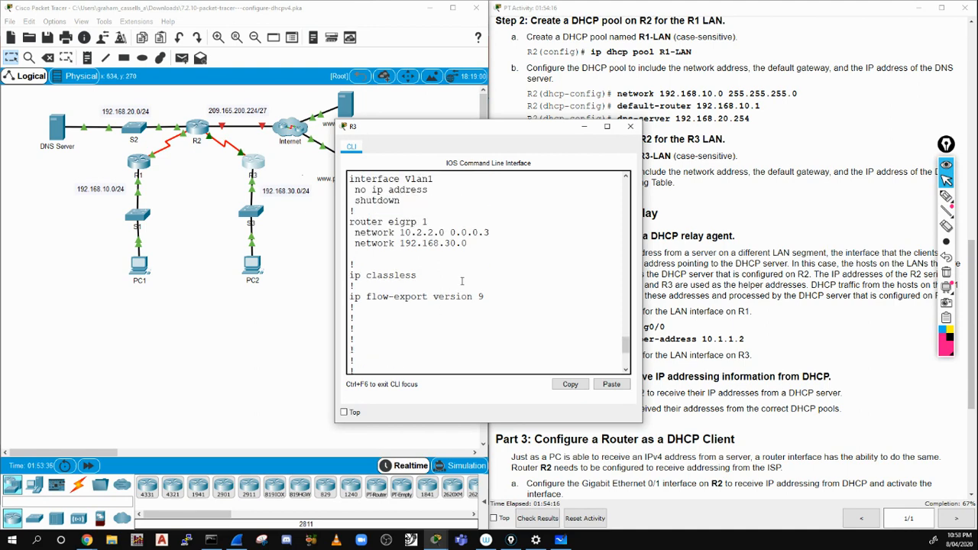
scroll(456, 281, "up", 2)
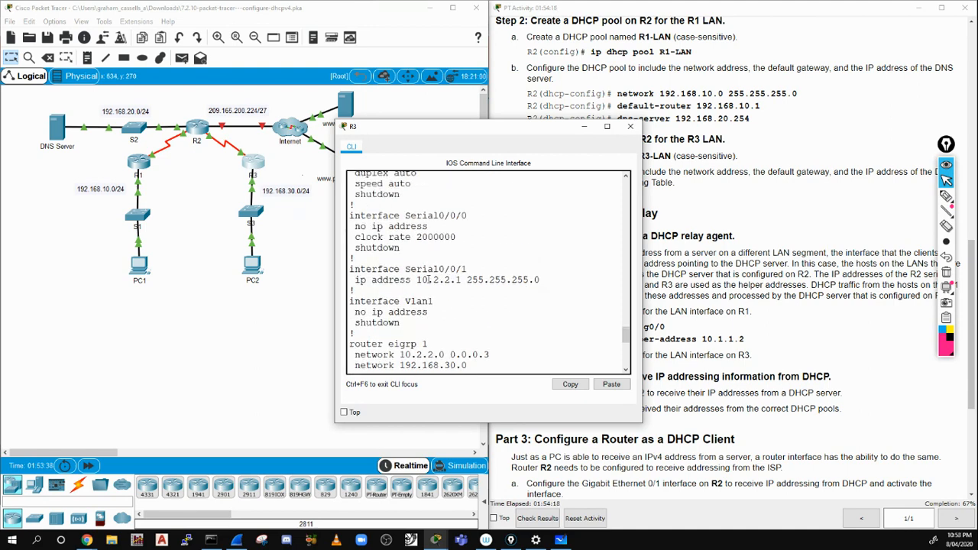
left_click_drag(420, 269, 467, 269)
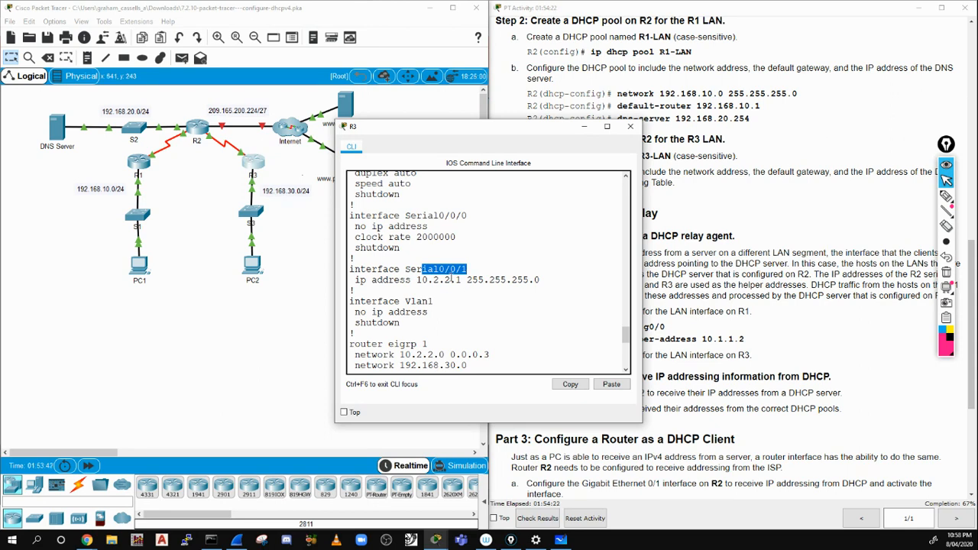
left_click_drag(416, 280, 462, 280)
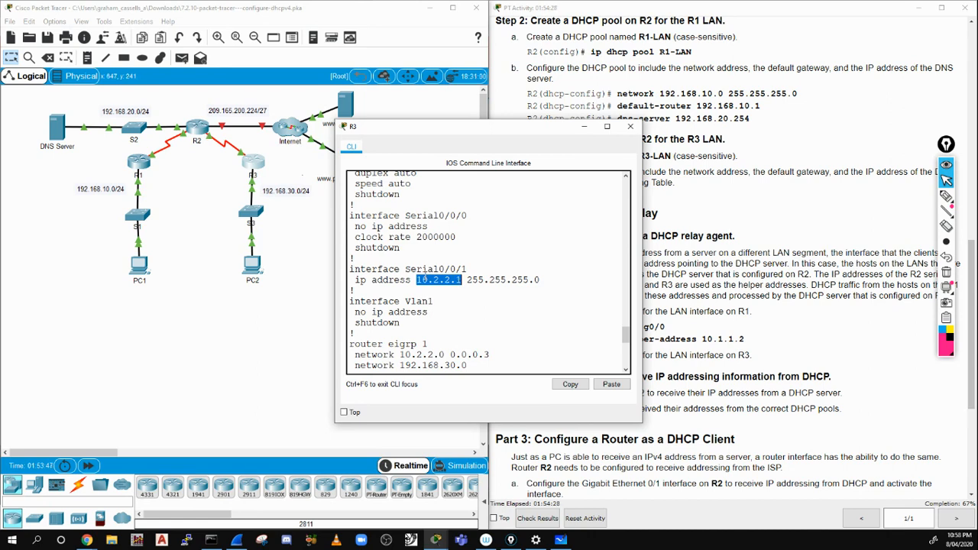
scroll(386, 339, "down", 9)
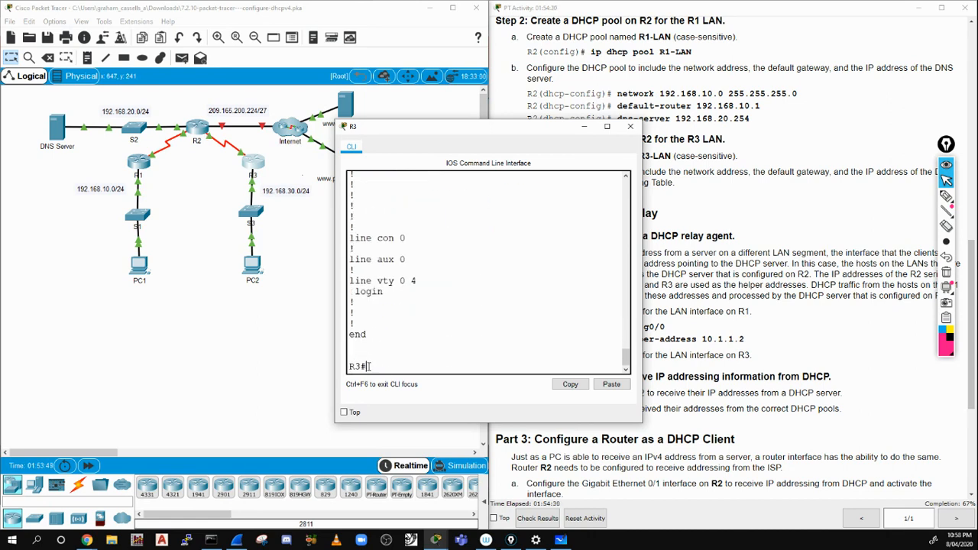
Step: Ping 10.0.0.2 from R3 and clear the stray pen marks from the screen
type("ing 10.00")
key("BackSpace")
key("Return")
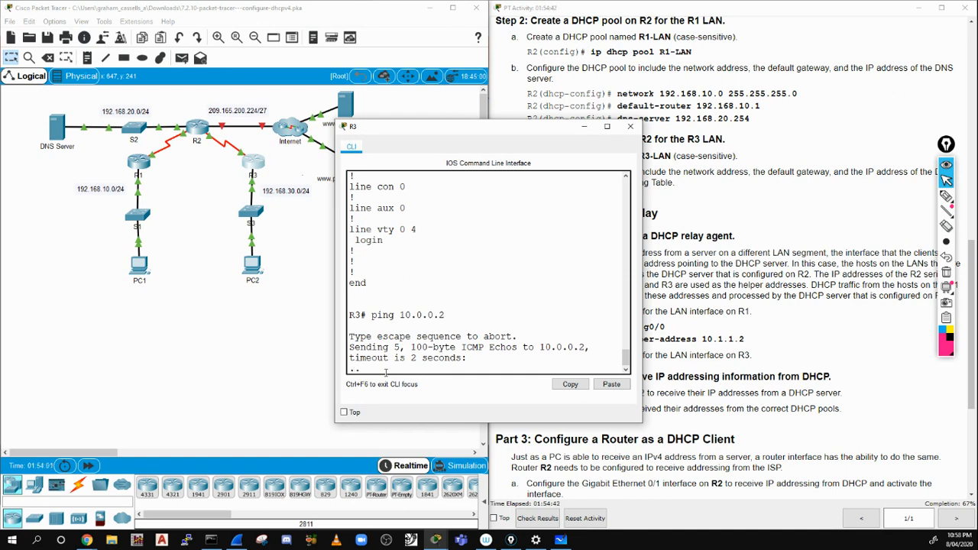
key("ctrl+shift+6")
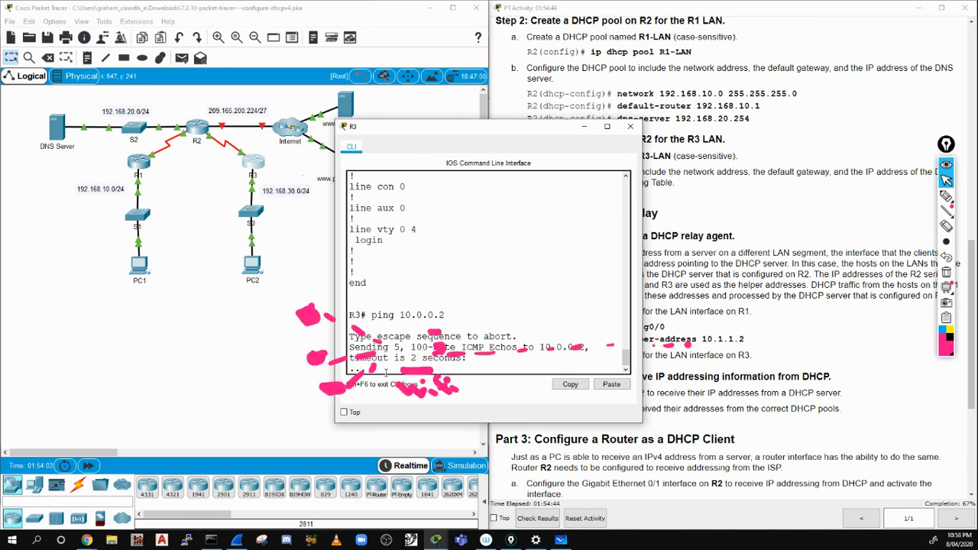
left_click(947, 273)
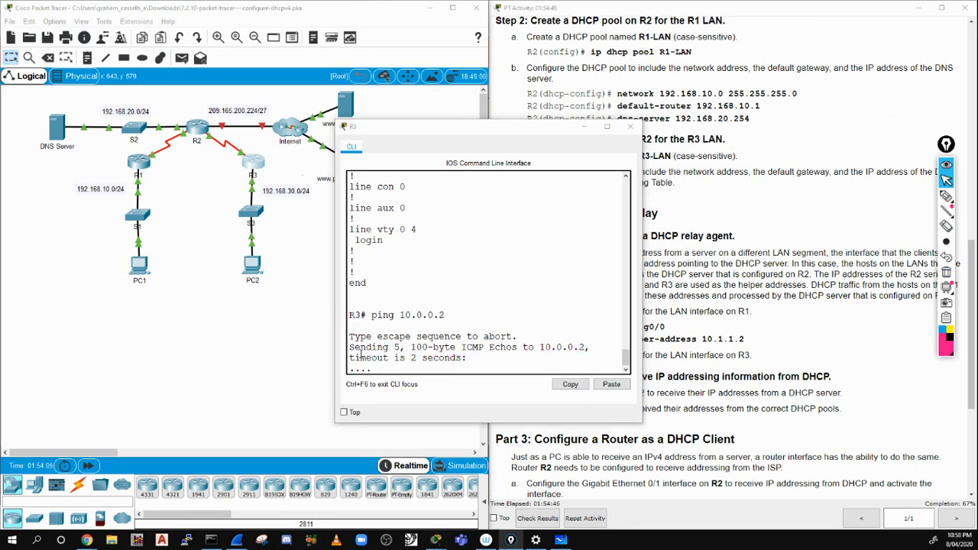
left_click(381, 364)
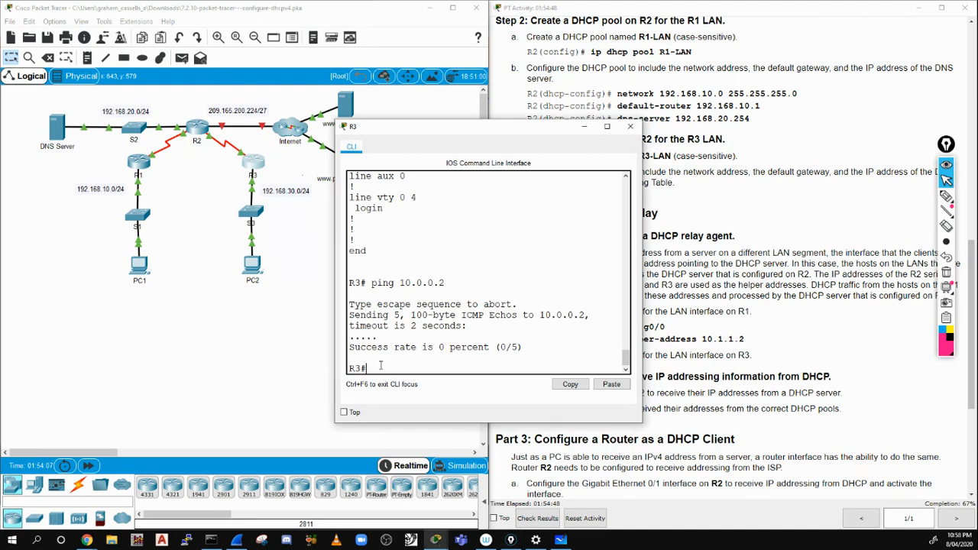
Step: Ping R2's serial address 10.2.2.2 from R3 and examine the replies
type("ping 10.2.2.2")
key("Return")
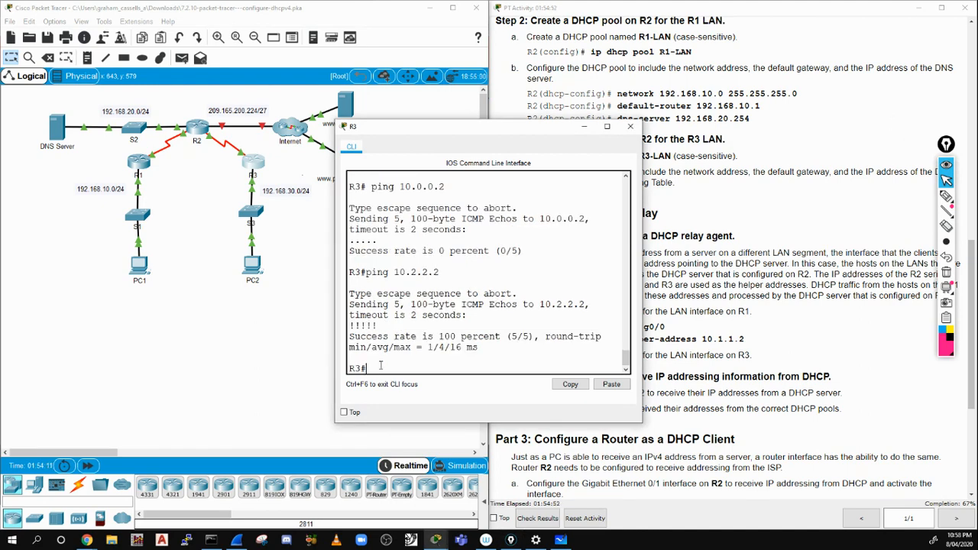
left_click_drag(349, 326, 382, 326)
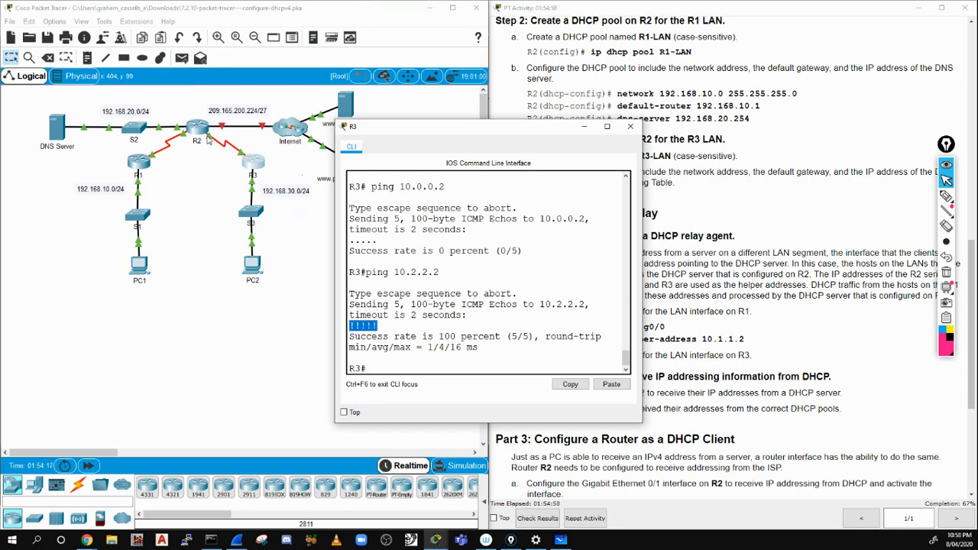
left_click(367, 369)
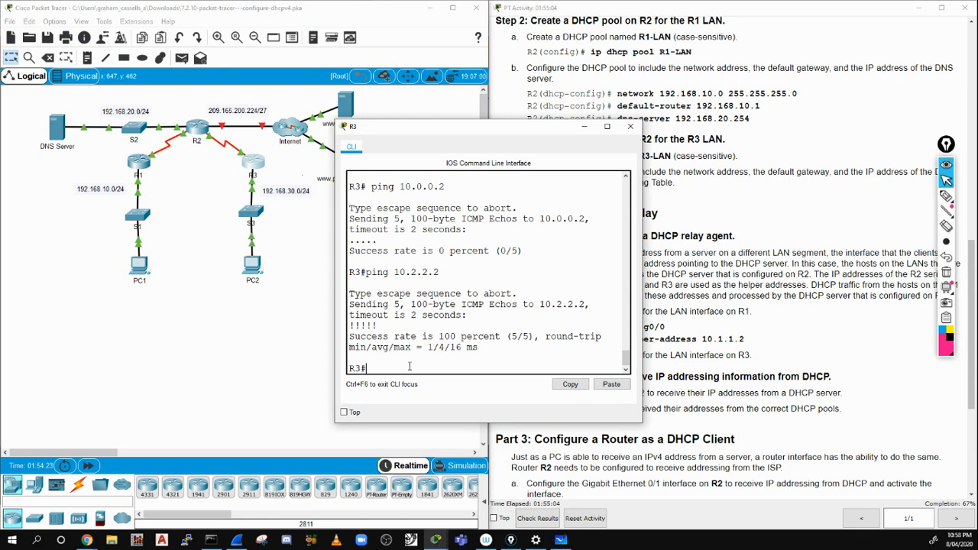
Step: Enter global configuration mode on R3 and check the LAN interface's name in the earlier running configuration output
type("config t")
key("Return")
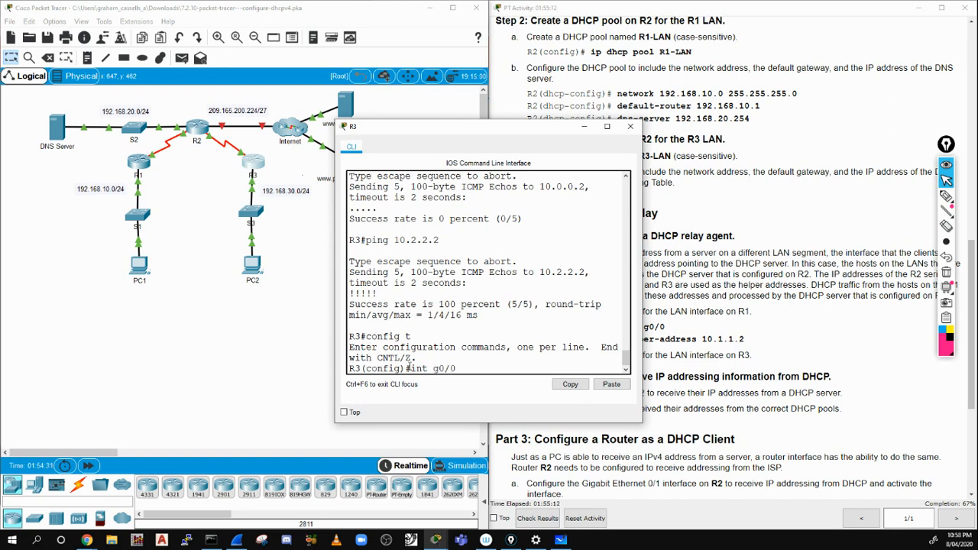
scroll(413, 359, "up", 15)
scroll(453, 304, "up", 5)
left_click_drag(436, 262, 493, 263)
scroll(424, 336, "down", 20)
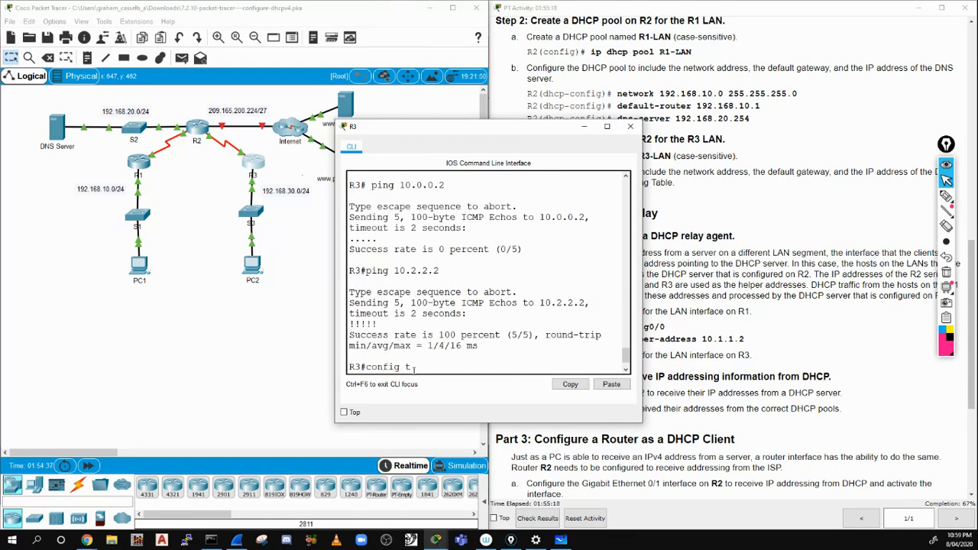
Step: Set the DHCP helper address 10.2.2.2 on R3's LAN interface g0/0
key("Return")
type("int g0/0")
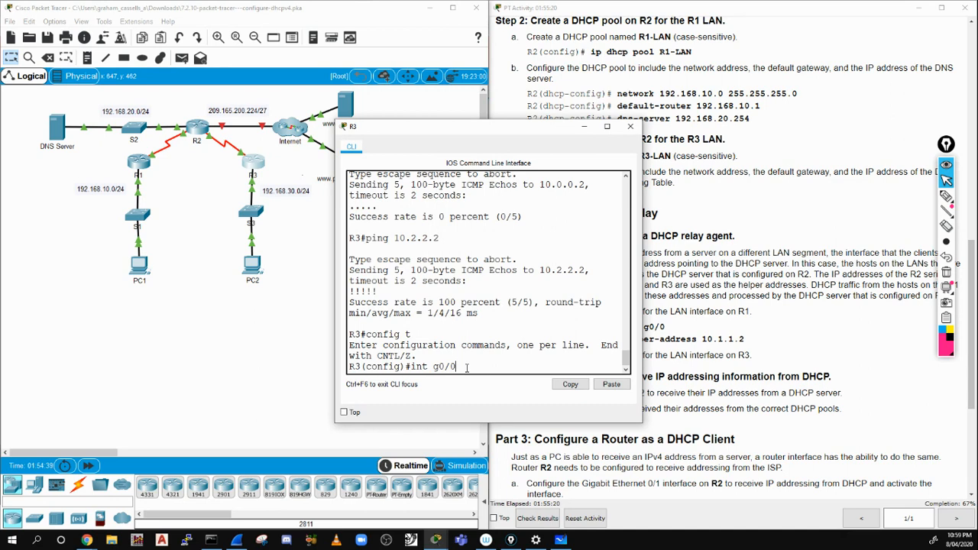
key("Return")
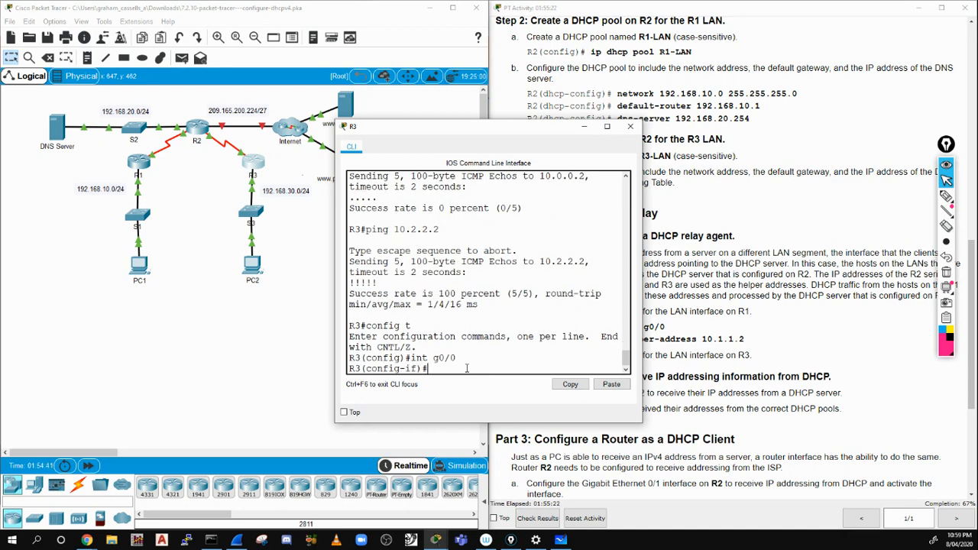
type("ip help")
key("Tab")
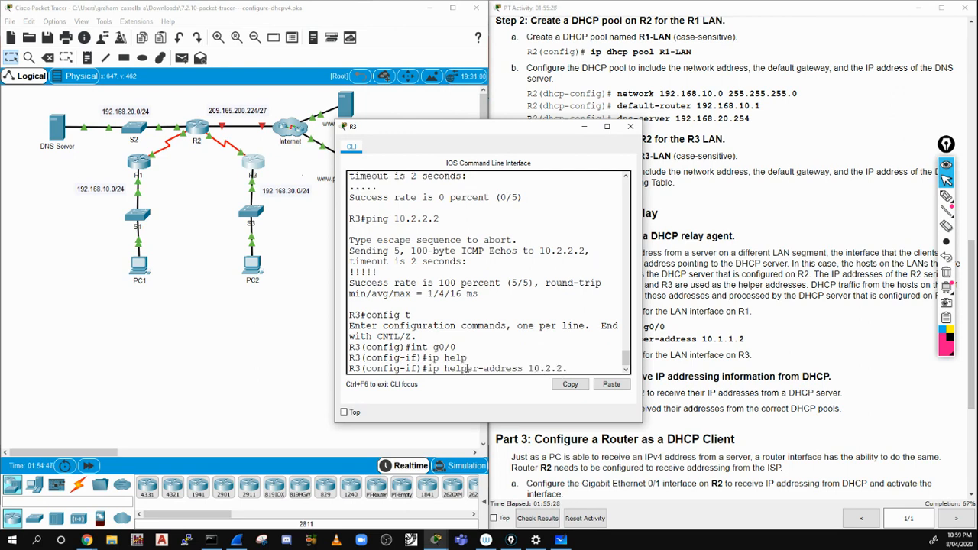
key("Return")
Step: Leave configuration mode on R3, save the running configuration, and close the R3 window
type("e")
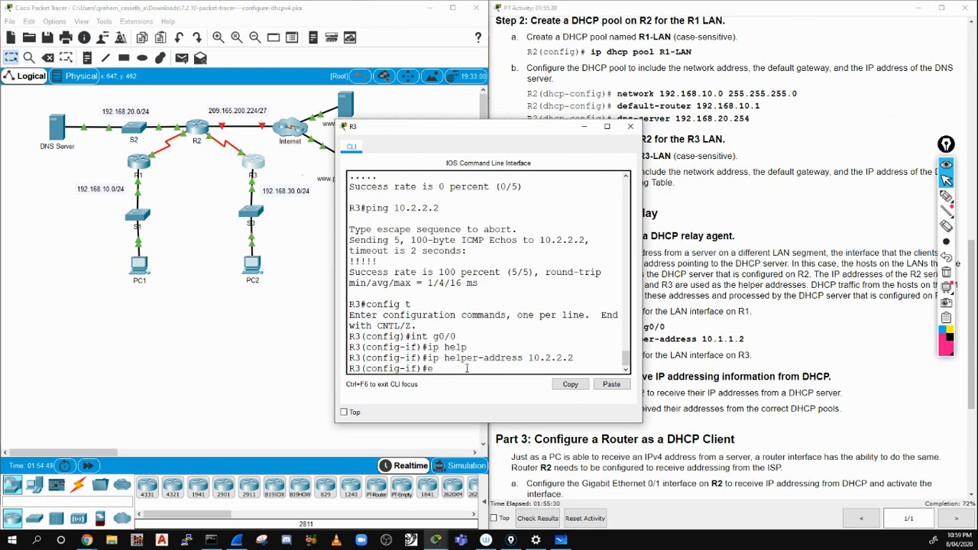
type("nd")
key("Return")
type("wr")
key("Return")
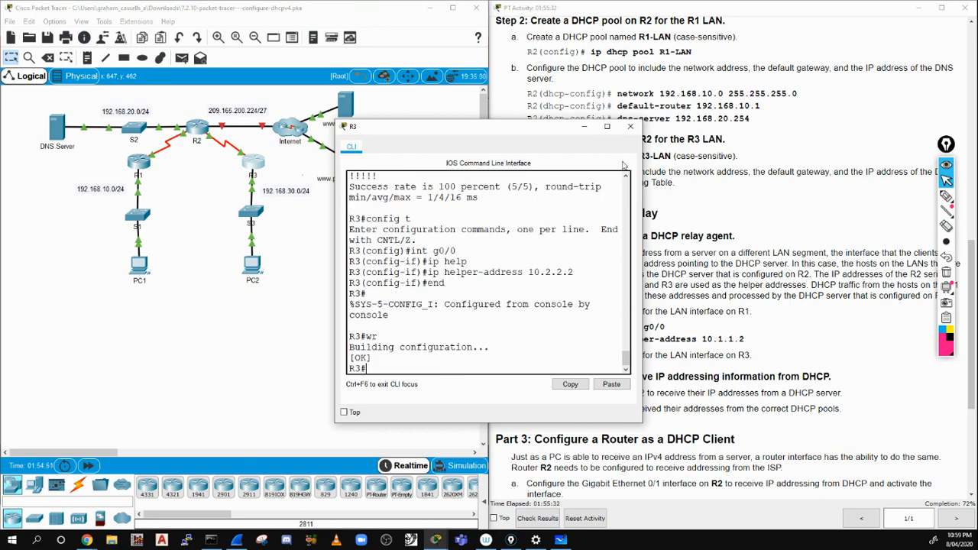
left_click(630, 126)
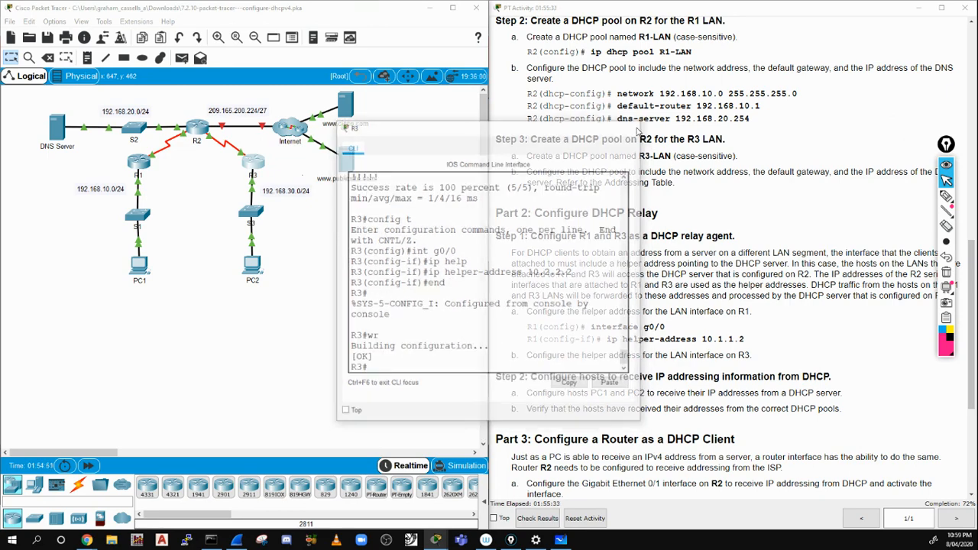
Step: Renew PC2's IPv4 configuration by switching it to Static and back to DHCP, and close PC2's window
left_click(257, 265)
left_click(398, 205)
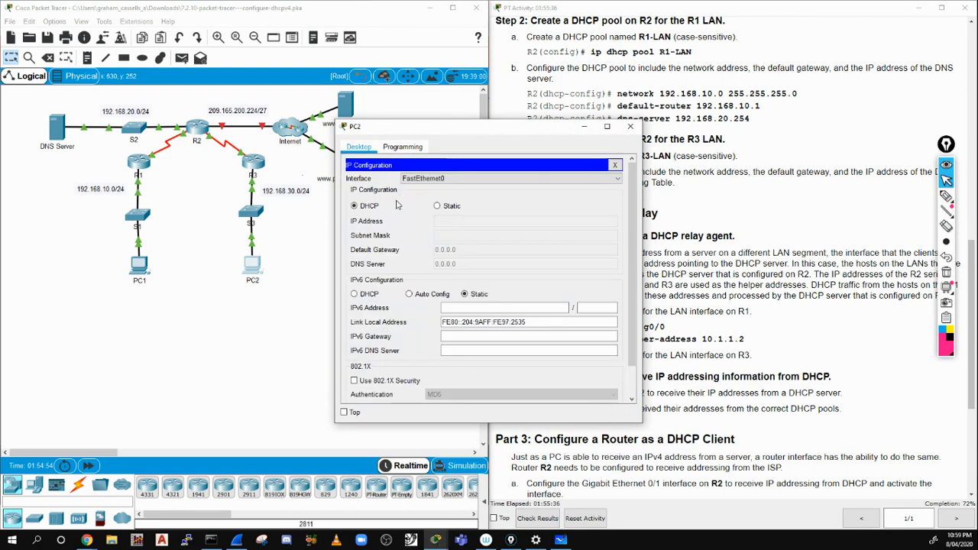
left_click(437, 206)
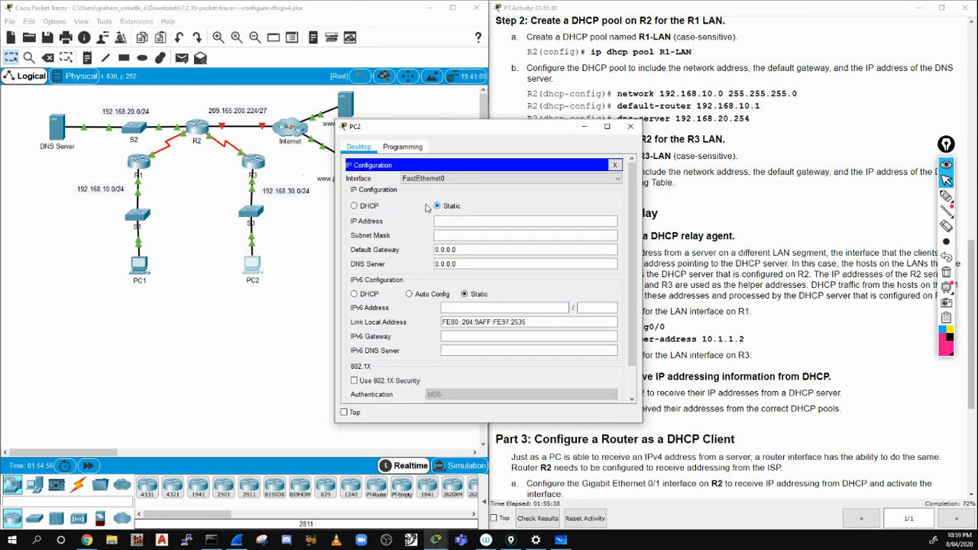
left_click(354, 205)
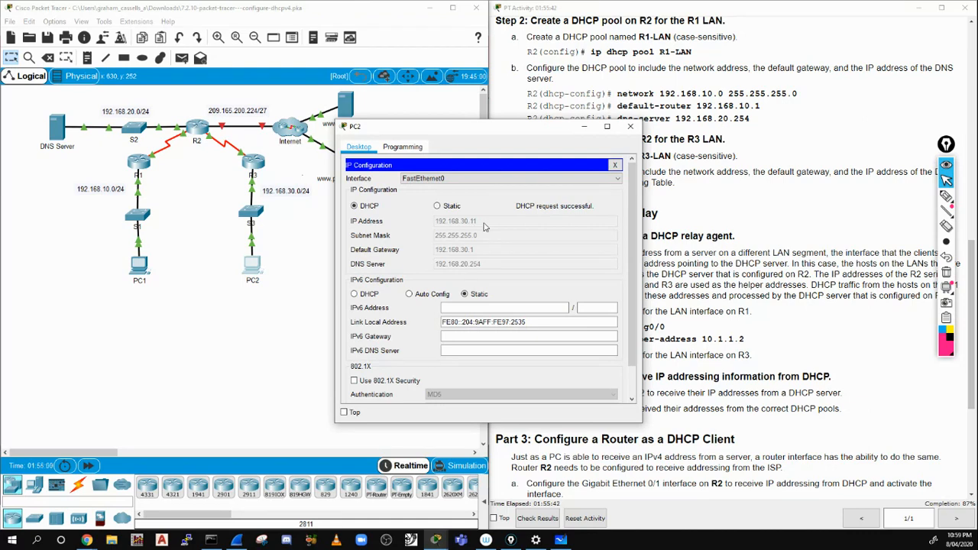
left_click(615, 165)
left_click(630, 126)
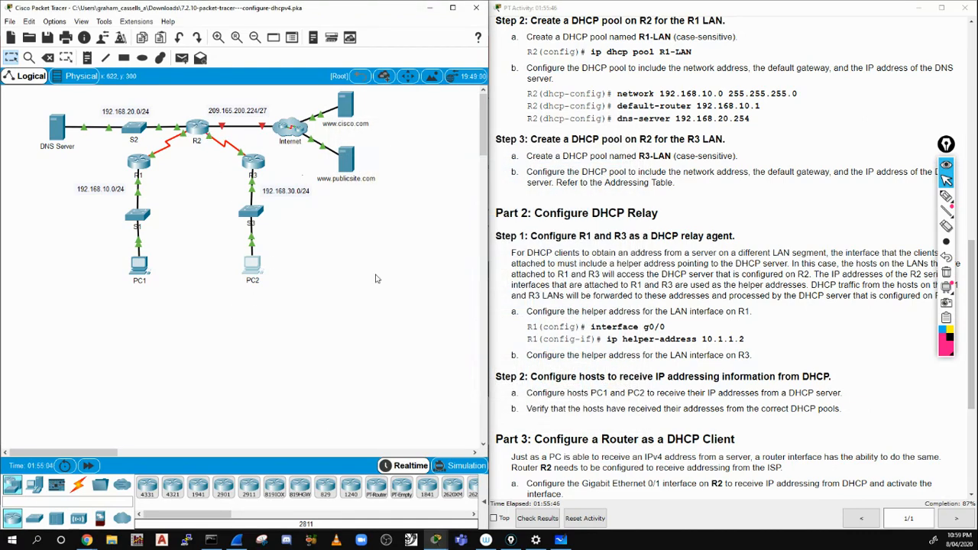
Step: Read the Part 3 instructions on making R2 a DHCP client and enter global configuration mode on R2
scroll(570, 324, "down", 5)
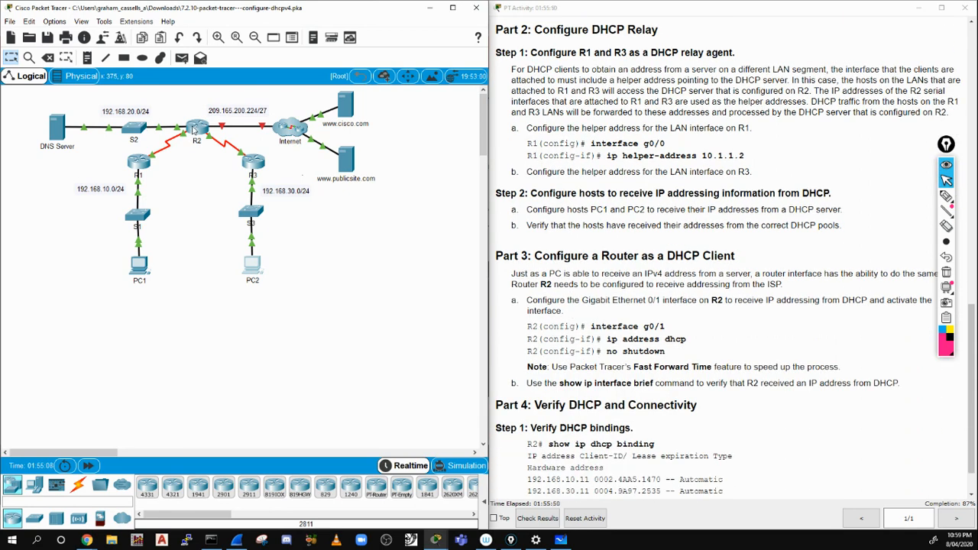
mouse_move(194, 129)
left_click(608, 341)
left_click_drag(609, 342, 697, 345)
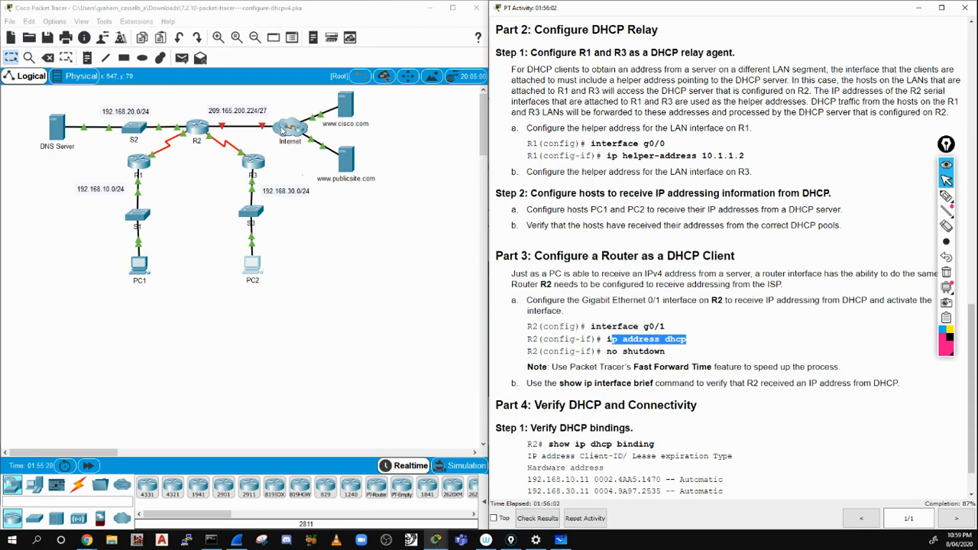
left_click(203, 133)
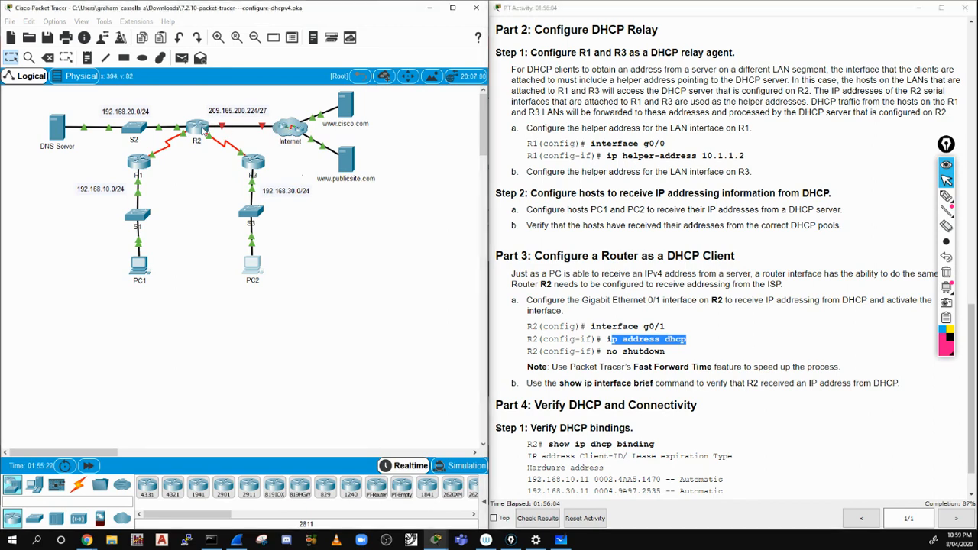
left_click_drag(427, 136, 277, 164)
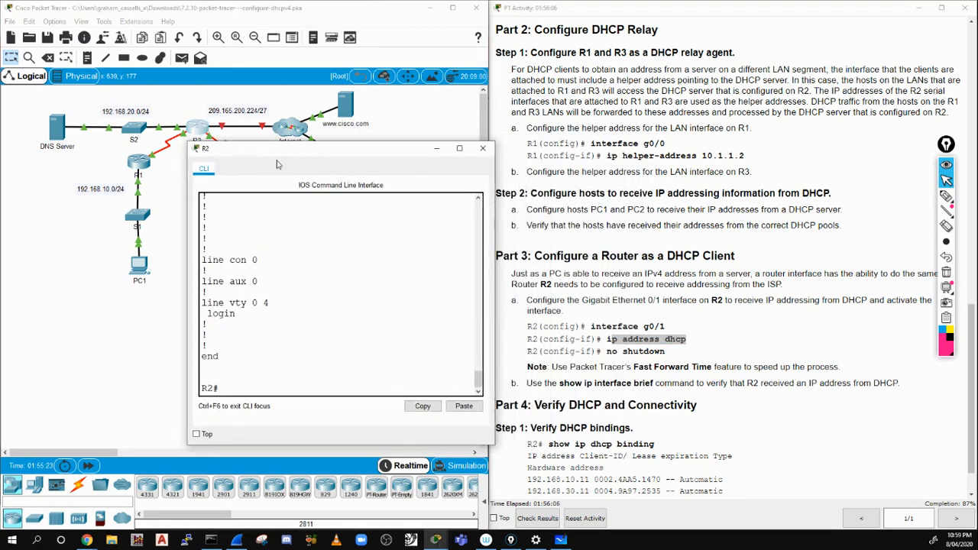
left_click(229, 387)
type("config t")
key("Return")
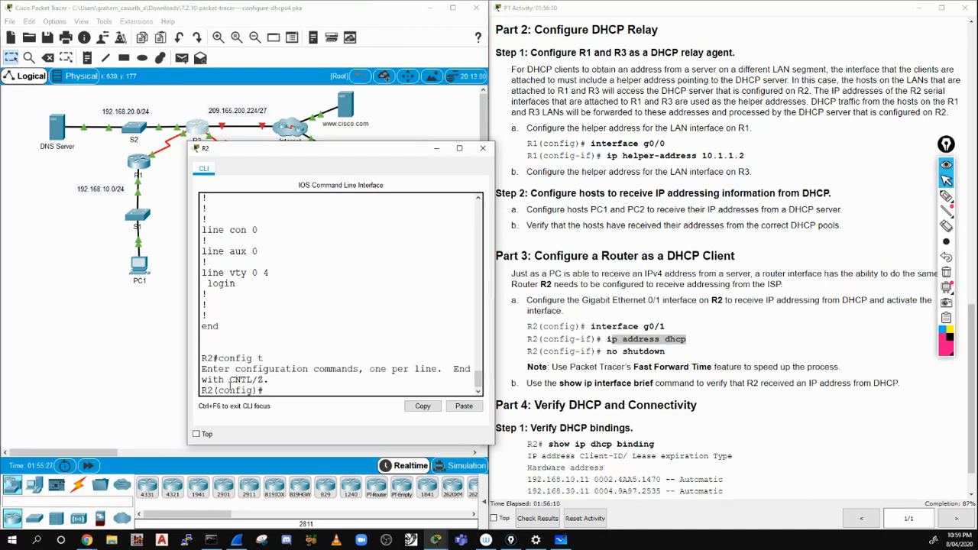
Step: Configure R2's g0/1 interface to obtain its IP address through DHCP, checking the command's options with the inline help
type("int g0/1")
key("Return")
type("ip ad")
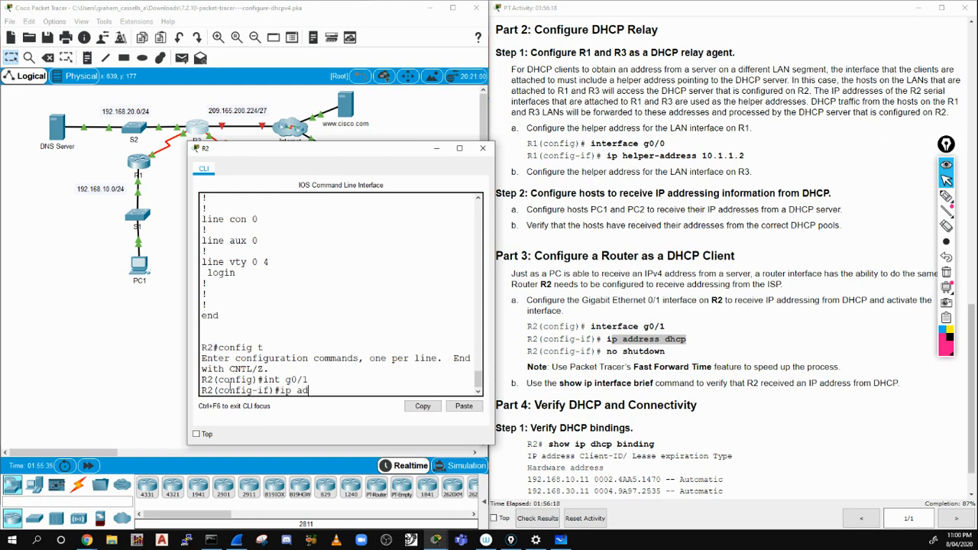
key("Tab")
type("?")
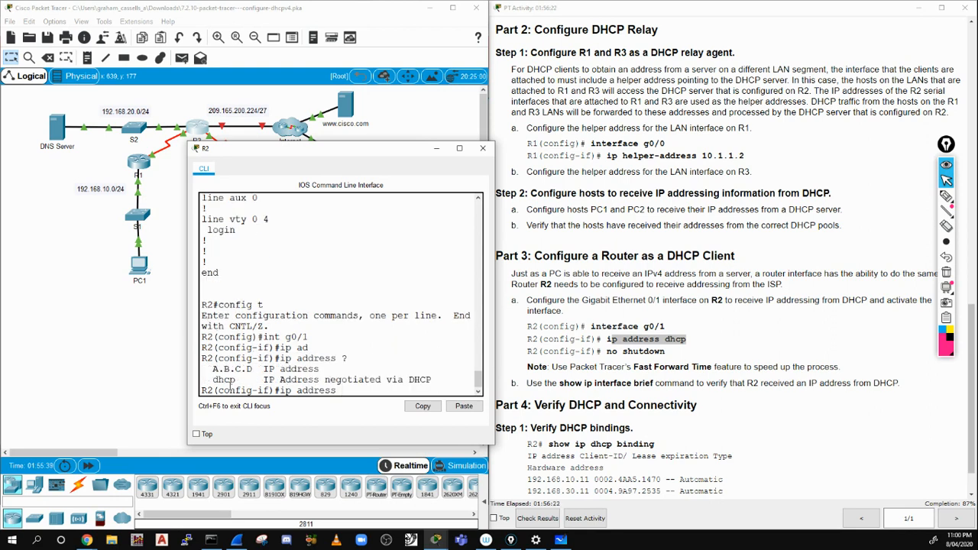
type("d")
key("Tab")
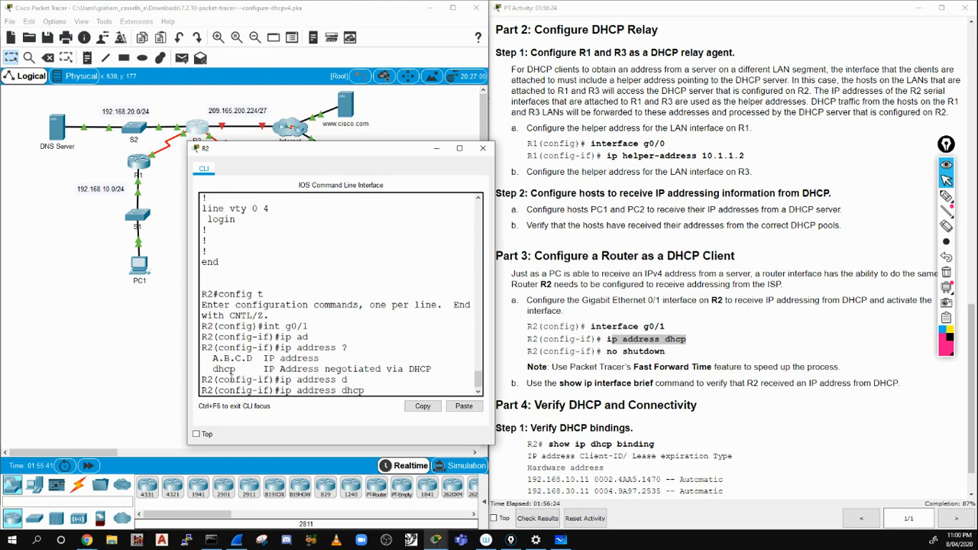
type("?")
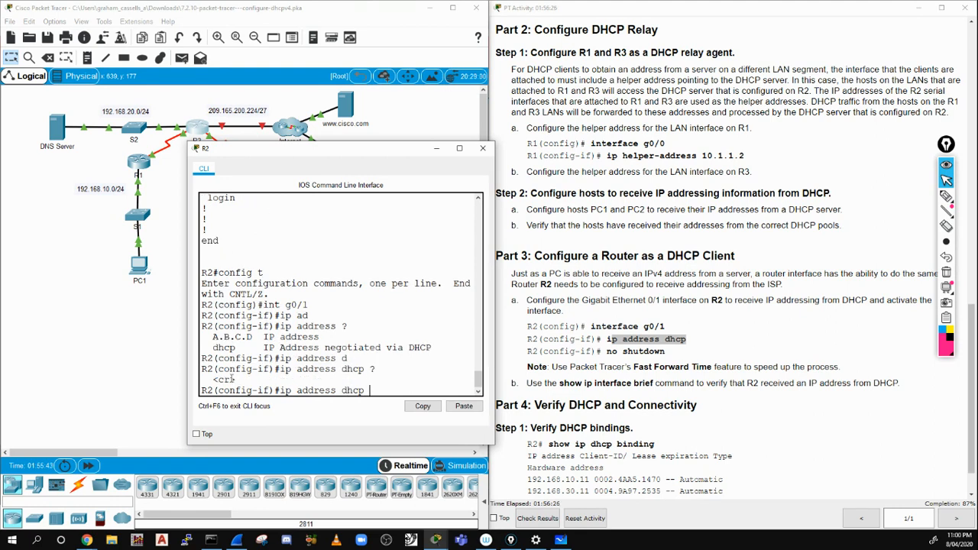
key("Return")
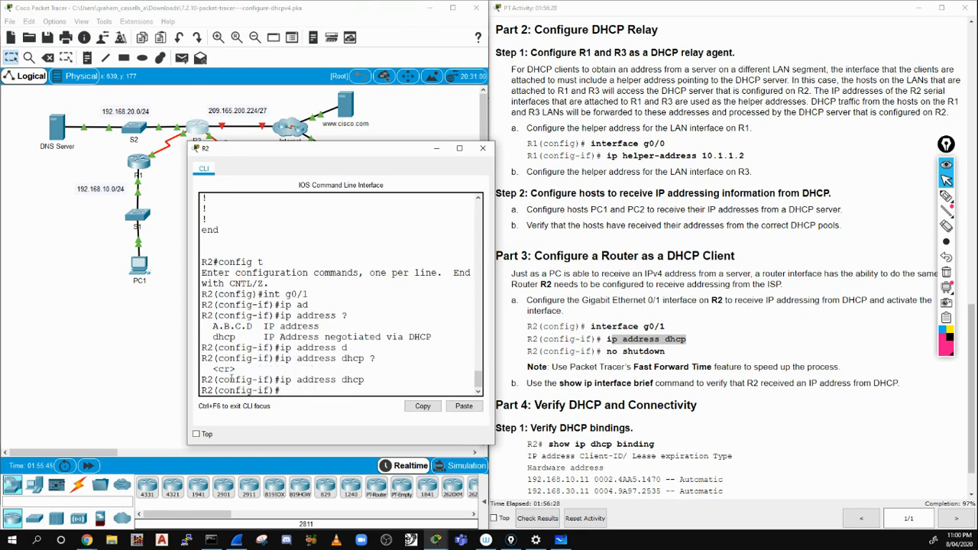
Step: Activate R2's g0/1 interface with no shutdown and return to privileged EXEC mode
type("no shut")
key("Return")
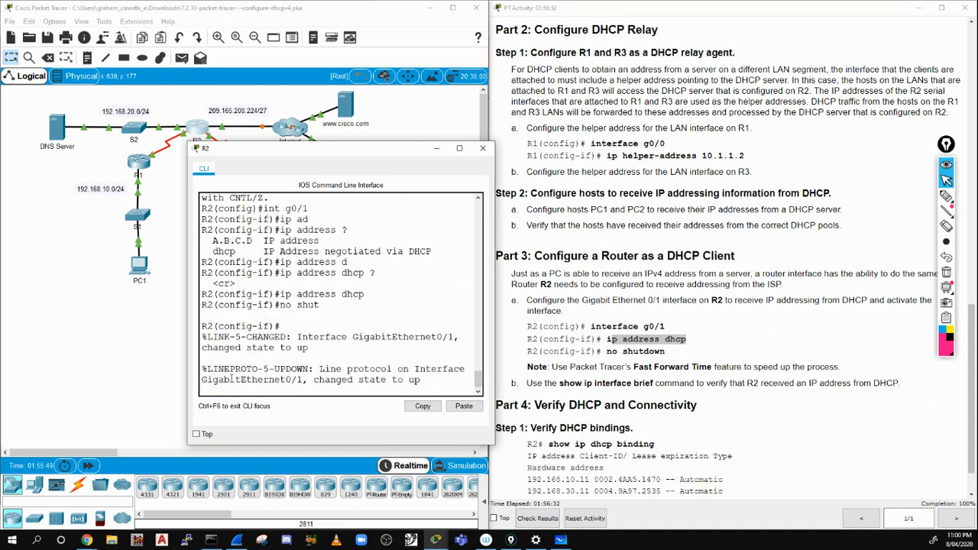
key("Return")
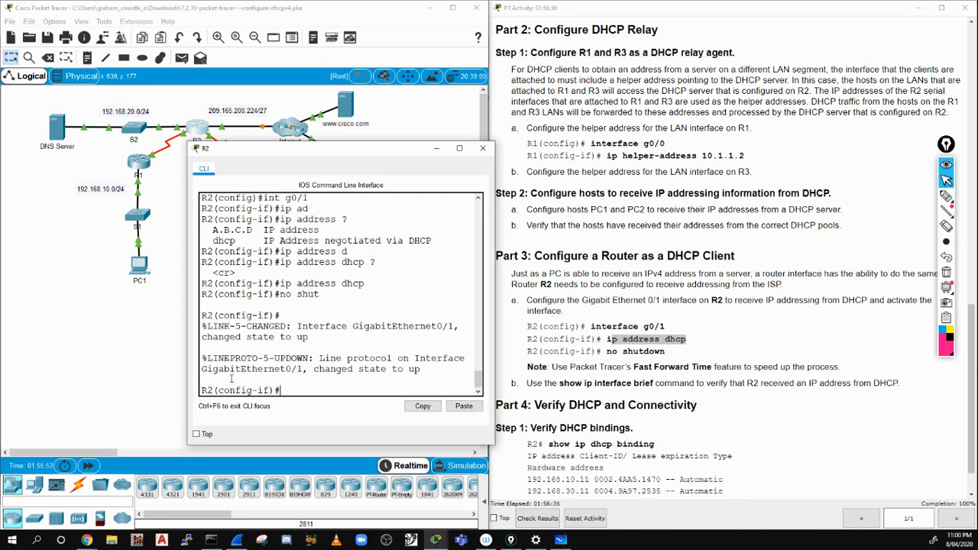
type("end")
key("Return")
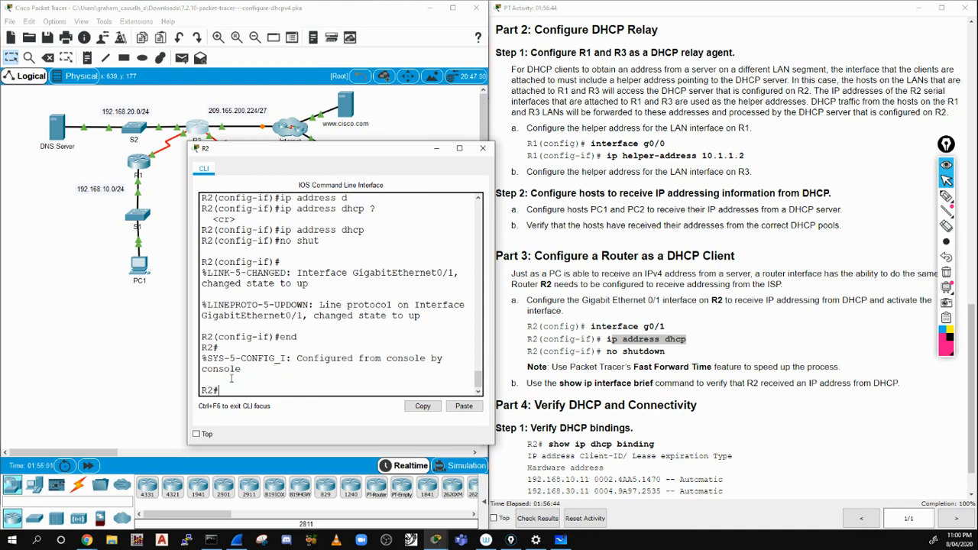
Step: List the available show ip dhcp options on R2 and display the DHCP address bindings
type("show ip dhc")
key("Tab")
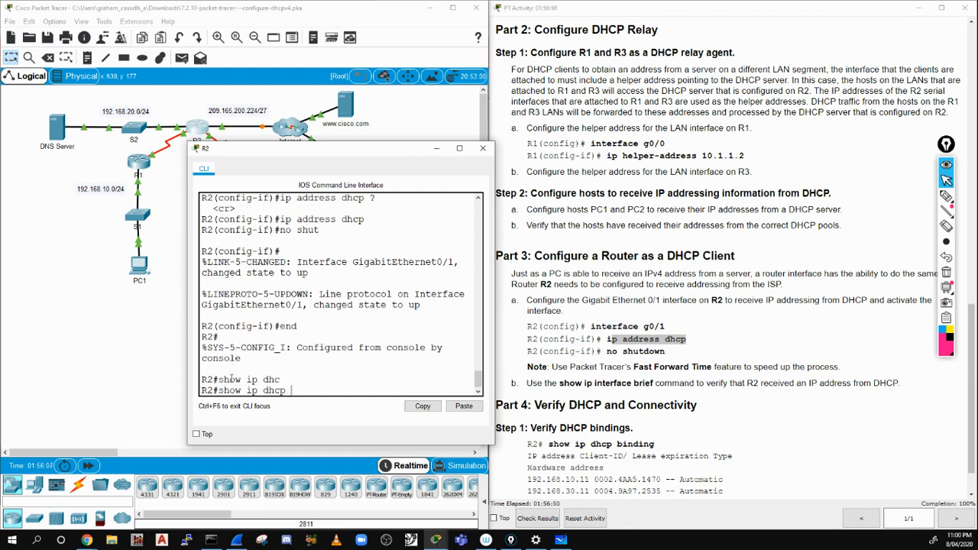
type("?")
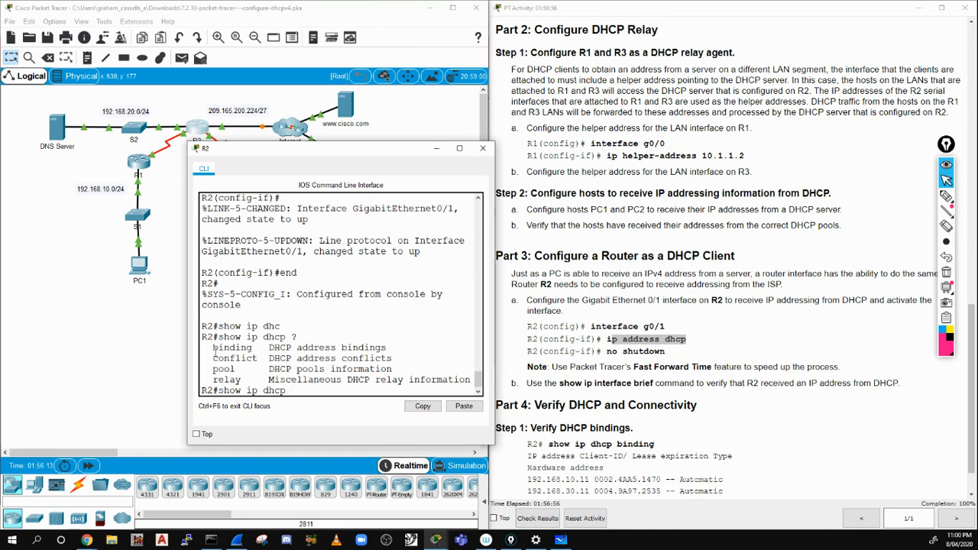
type("b")
key("Tab")
key("Return")
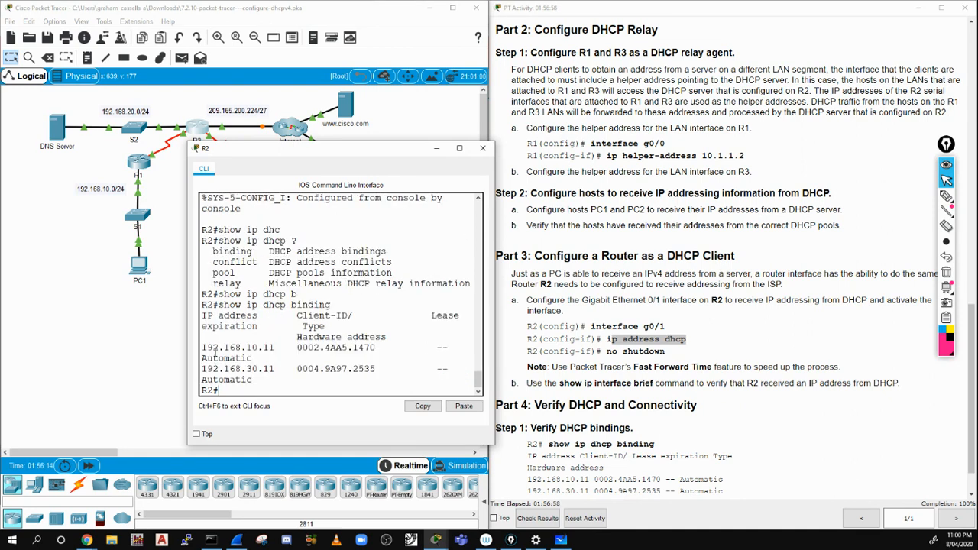
Step: Widen R2's command-line window and examine the leased IP addresses in the binding table
left_click_drag(185, 270, 64, 270)
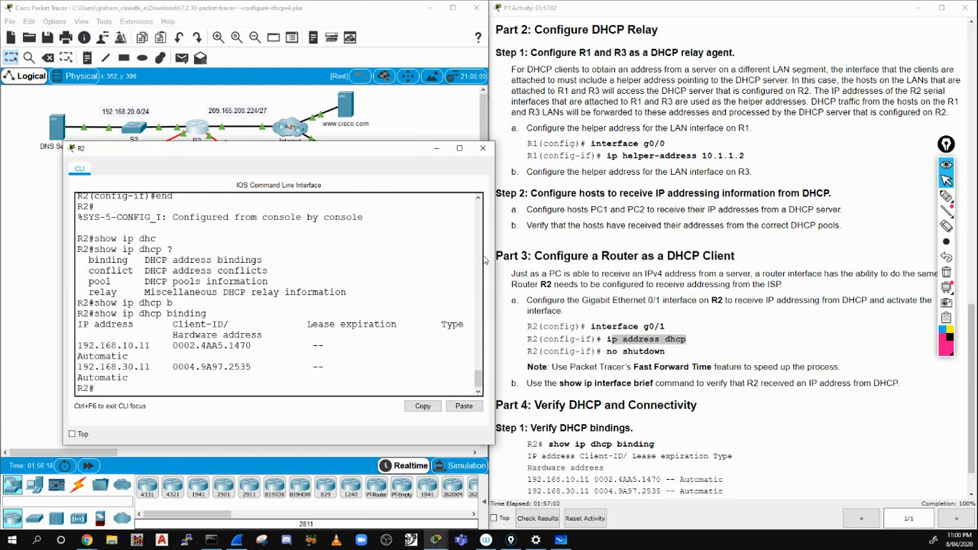
left_click_drag(494, 267, 652, 286)
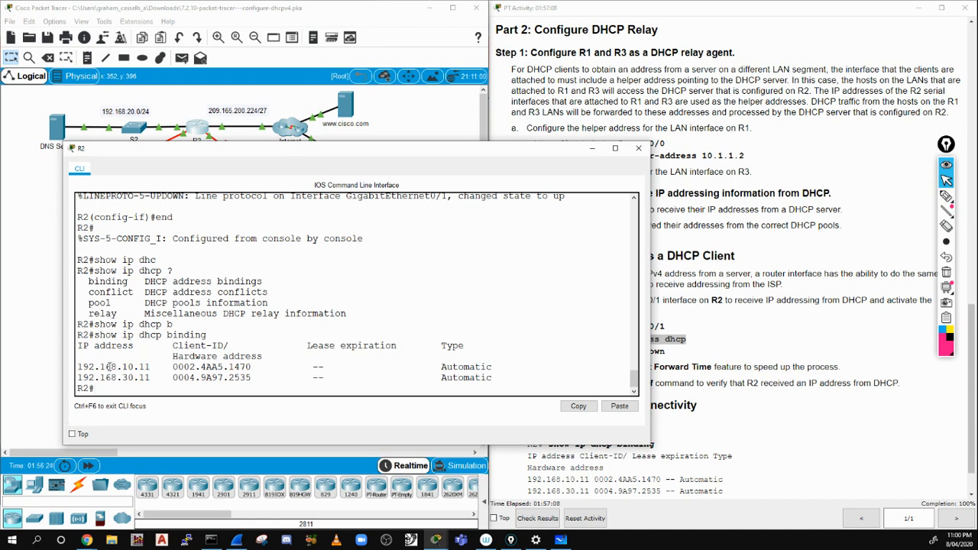
left_click_drag(105, 367, 145, 378)
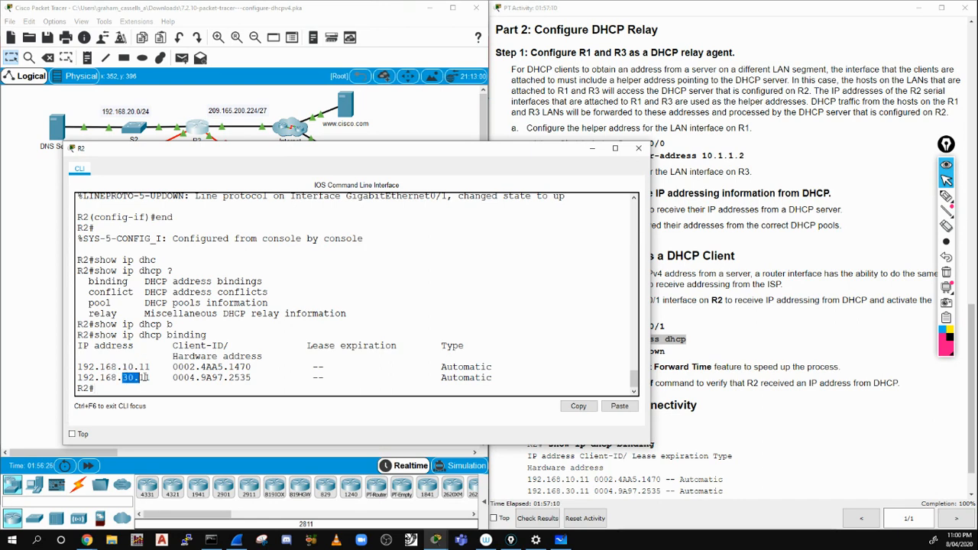
left_click(112, 391)
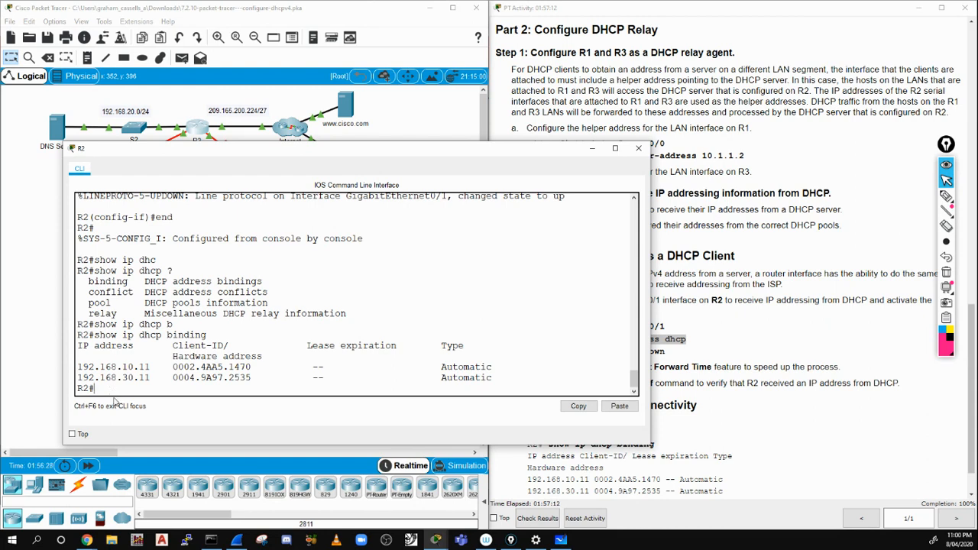
Step: Display the details of R2's g0/1 interface and read through the complete output
type("show int")
key("Tab")
type("g0/1")
key("Return")
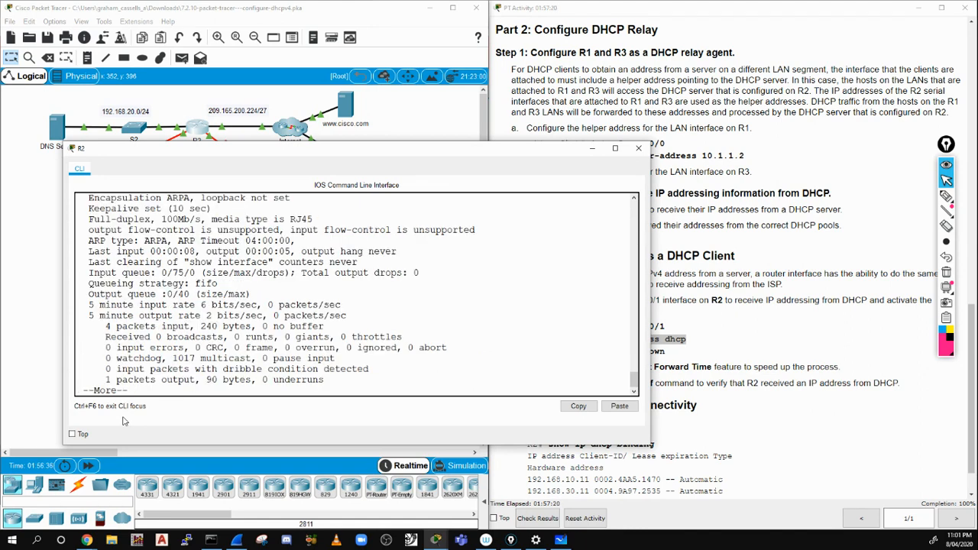
scroll(215, 319, "up", 6)
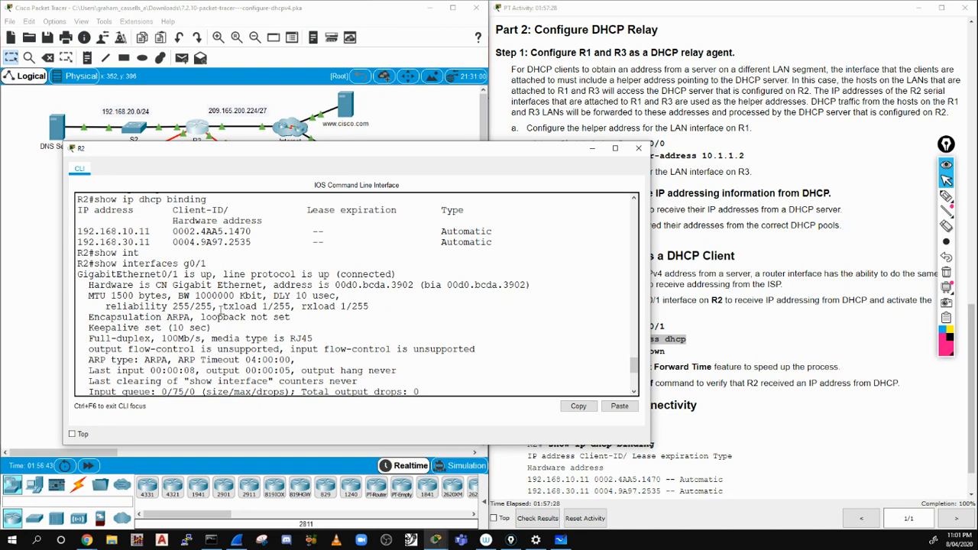
key("space")
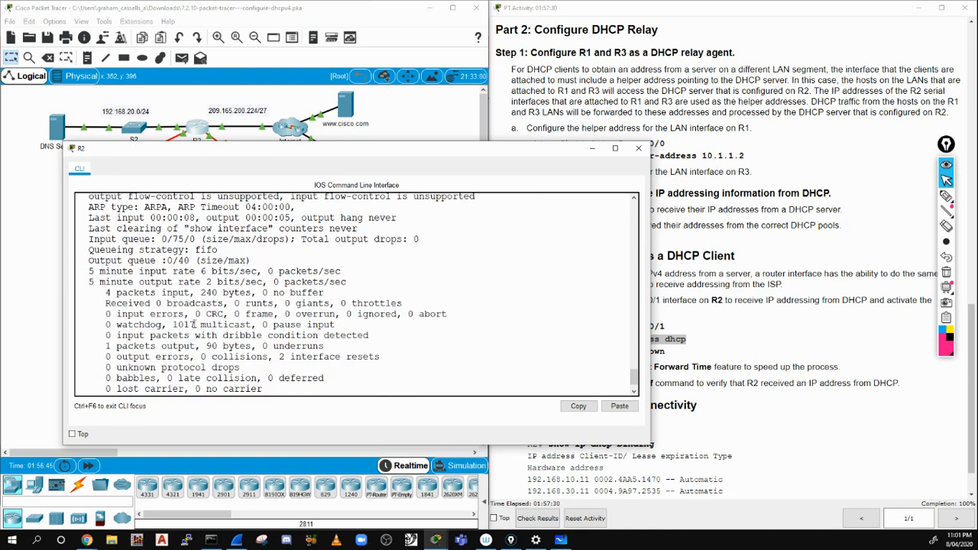
scroll(195, 324, "up", 2)
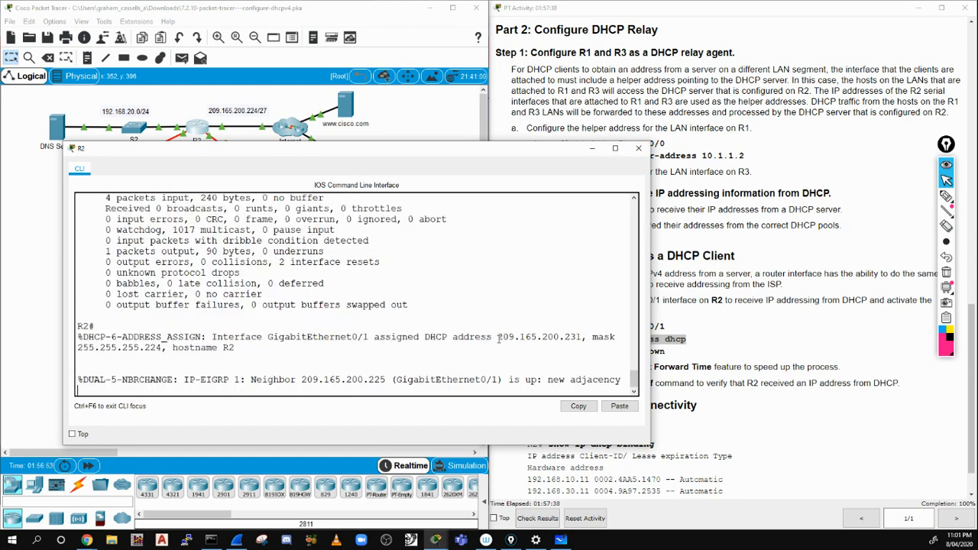
Step: Highlight the DHCP address assignment message for R2's GigabitEthernet0/1 and close the R2 window
left_click_drag(111, 337, 573, 340)
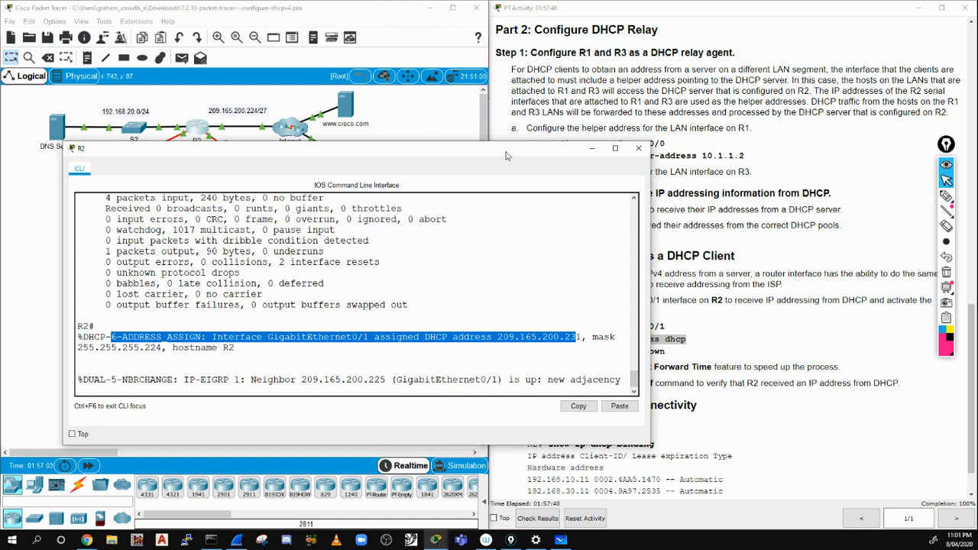
left_click(638, 147)
scroll(639, 456, "down", 1)
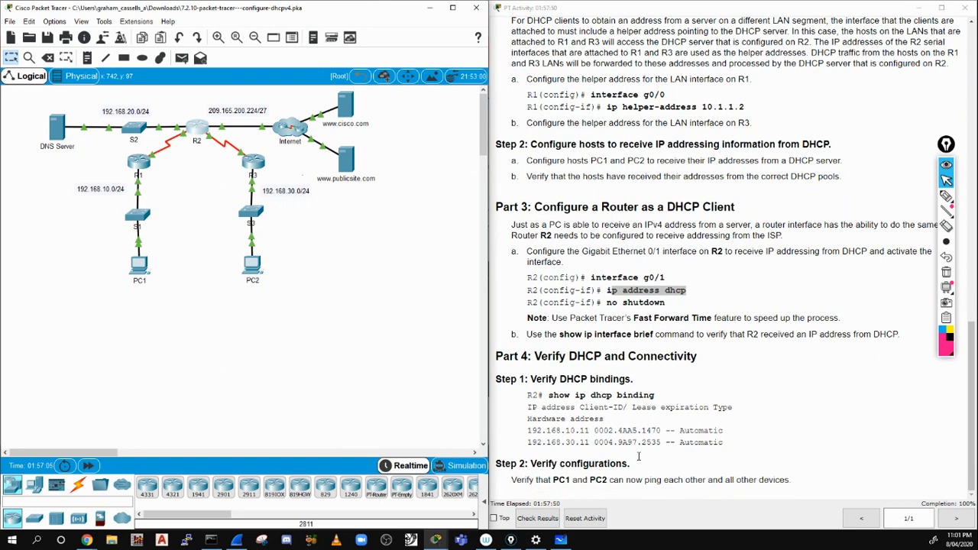